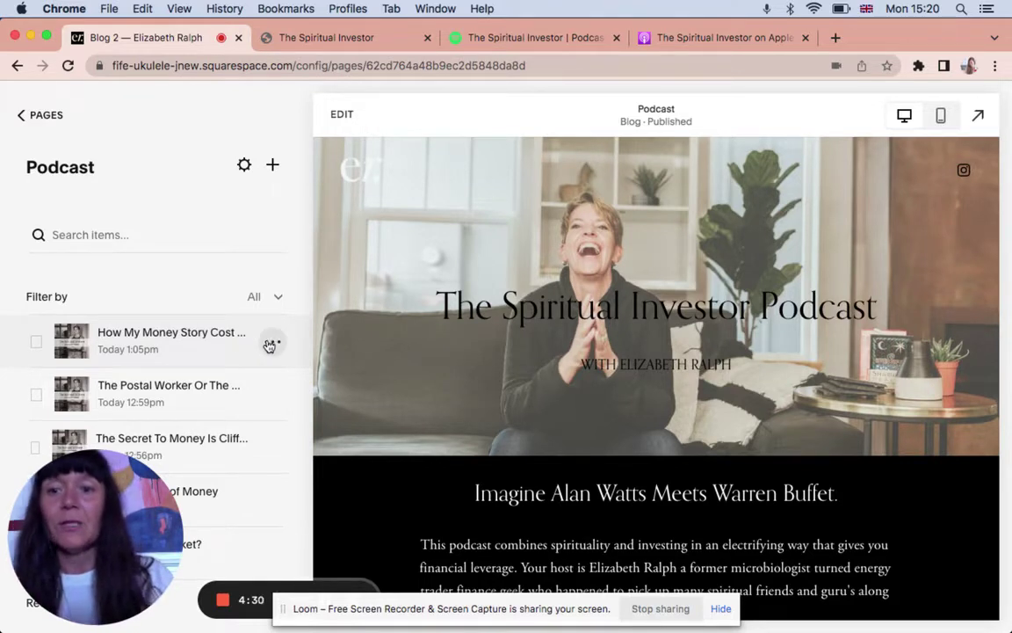
Duplicate the 'How My Money Story Cost Me 3 Years' post as a draft, then view the Libsyn episode list.
left_click(271, 344)
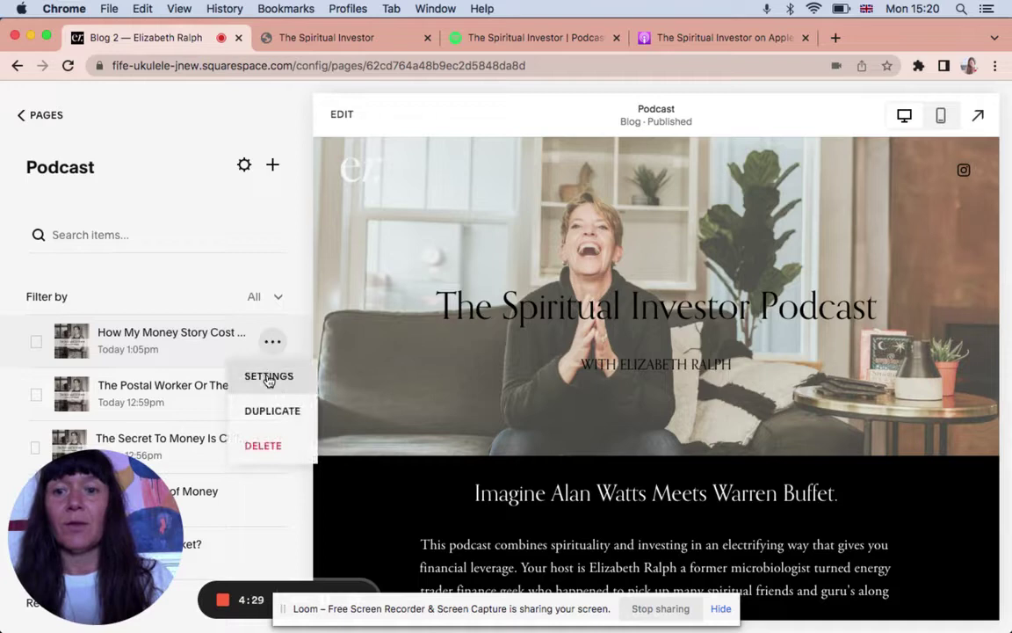
left_click(268, 377)
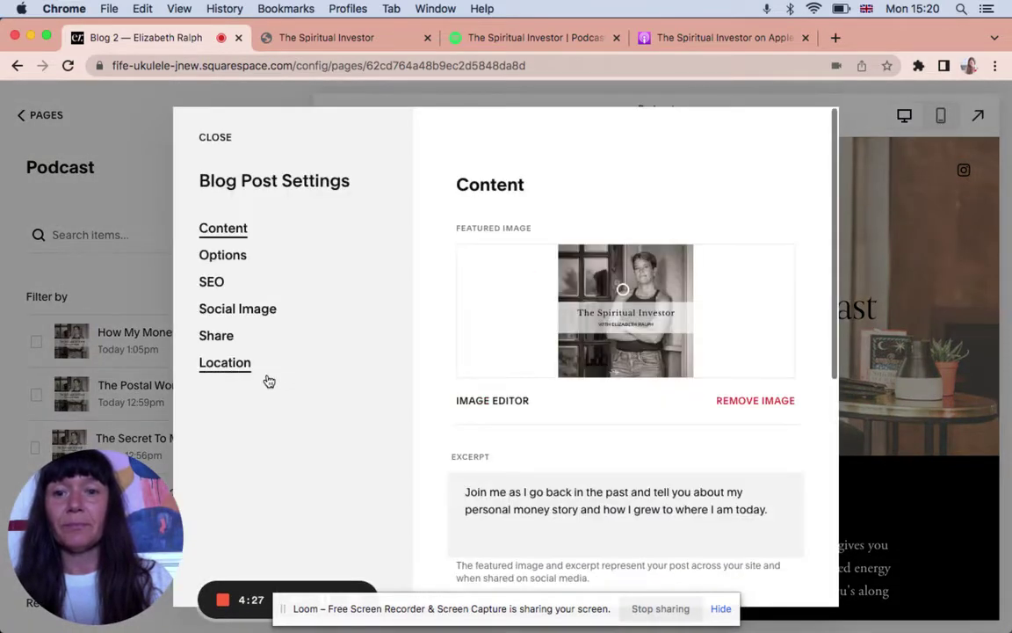
left_click(211, 139)
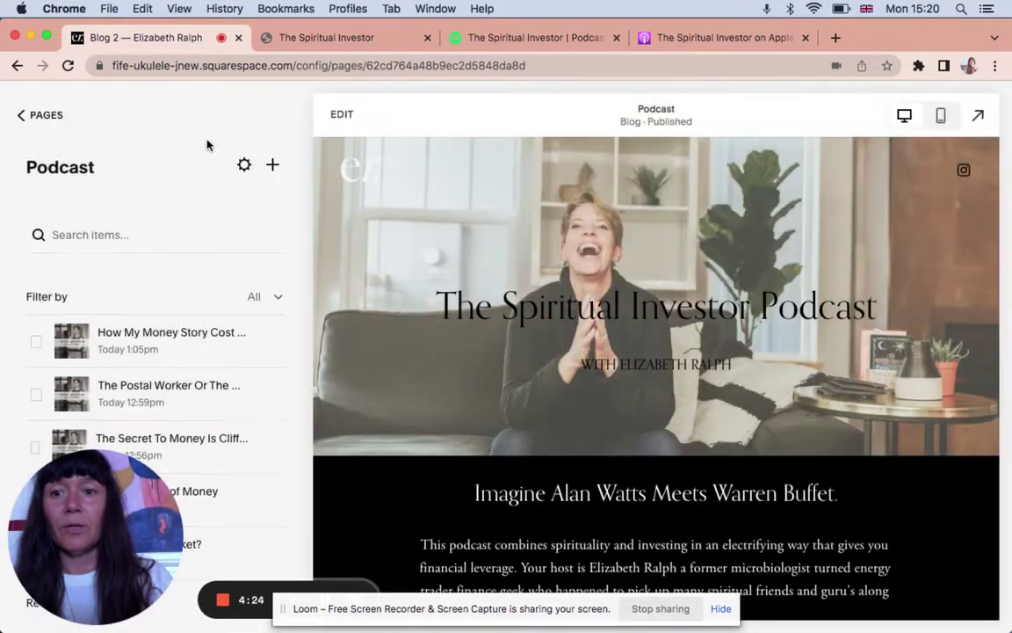
left_click(273, 342)
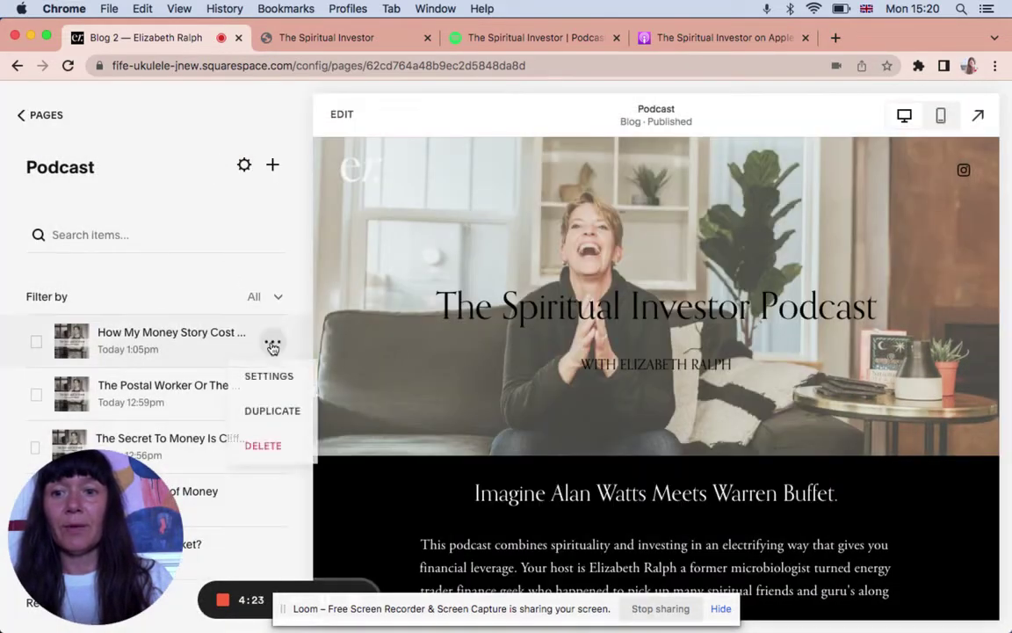
left_click(271, 409)
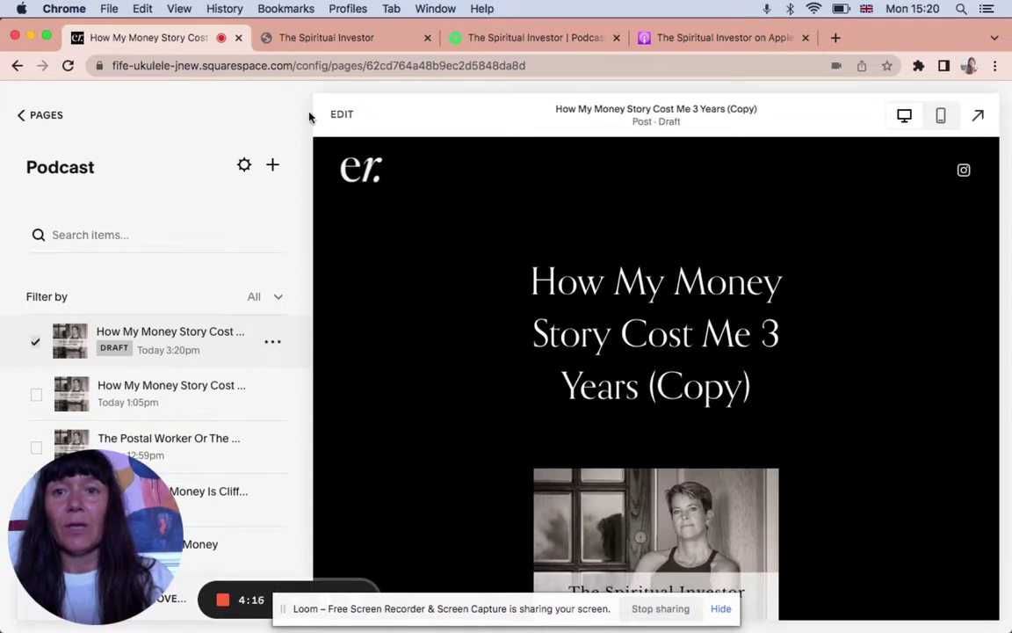
left_click(290, 37)
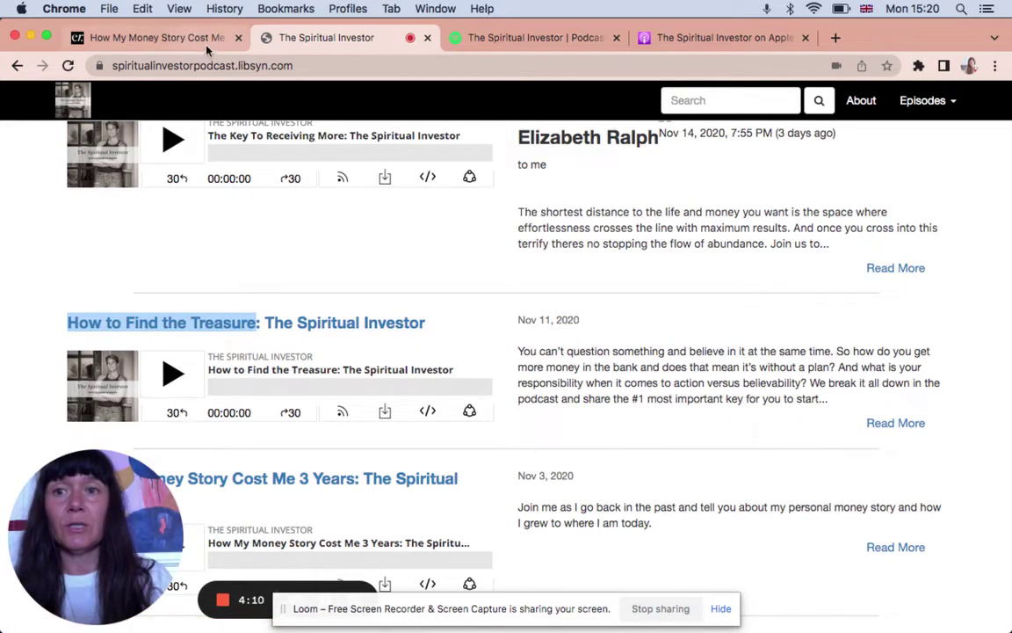
In the copied draft's settings, replace the post URL slug with how-to-find-the-treasure.
left_click(180, 37)
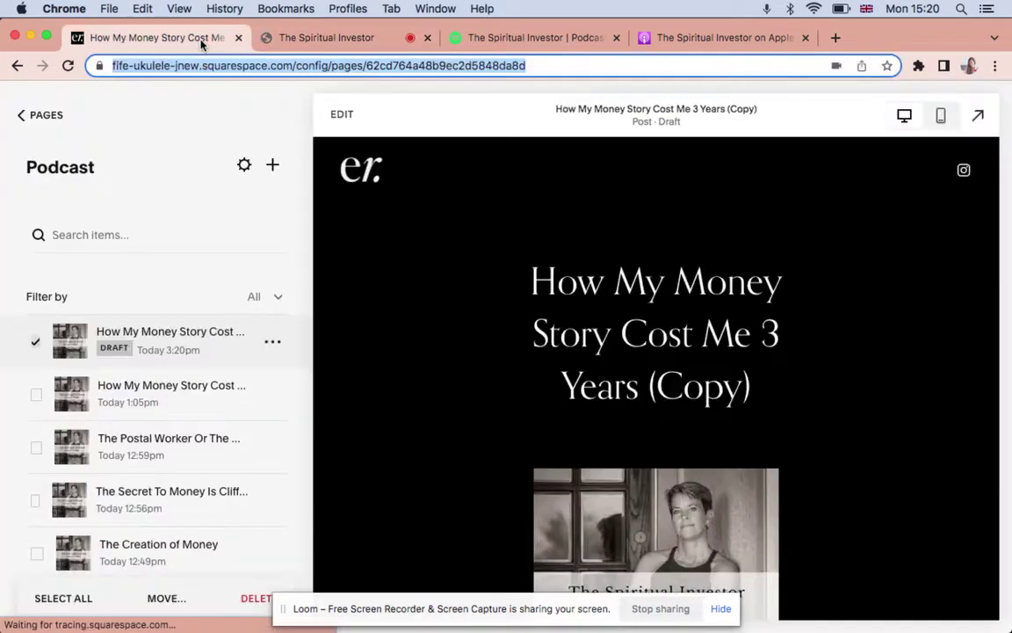
left_click(275, 345)
left_click(272, 383)
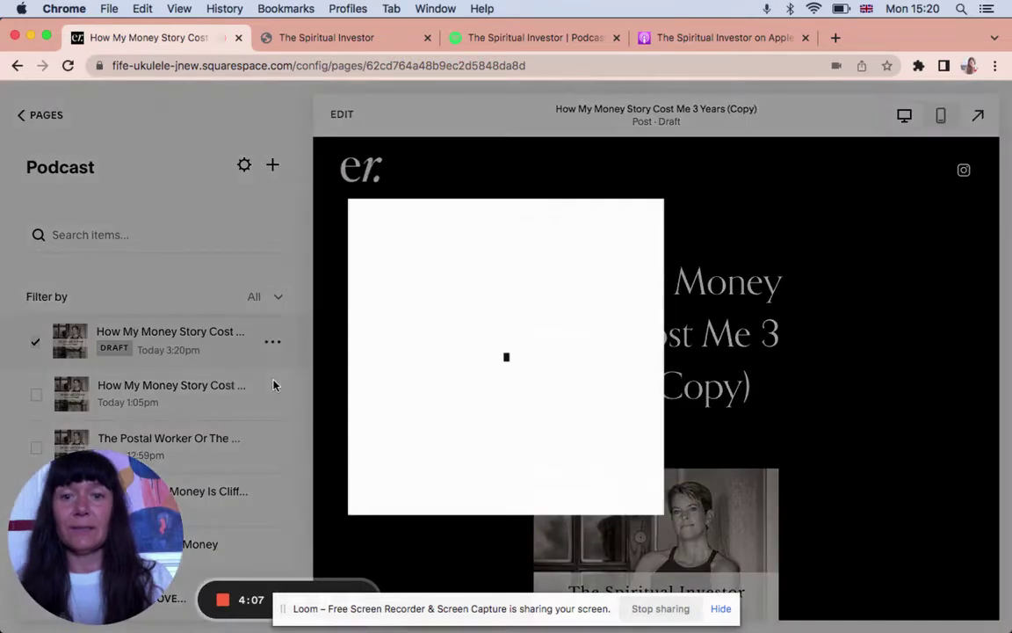
scroll(446, 383, "down", 2)
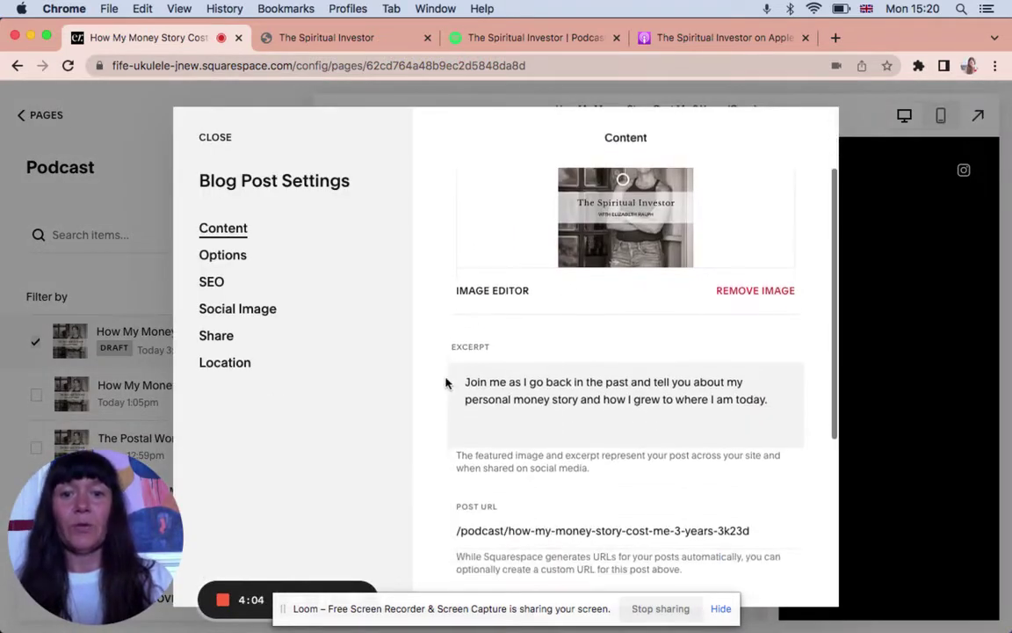
scroll(543, 409, "down", 3)
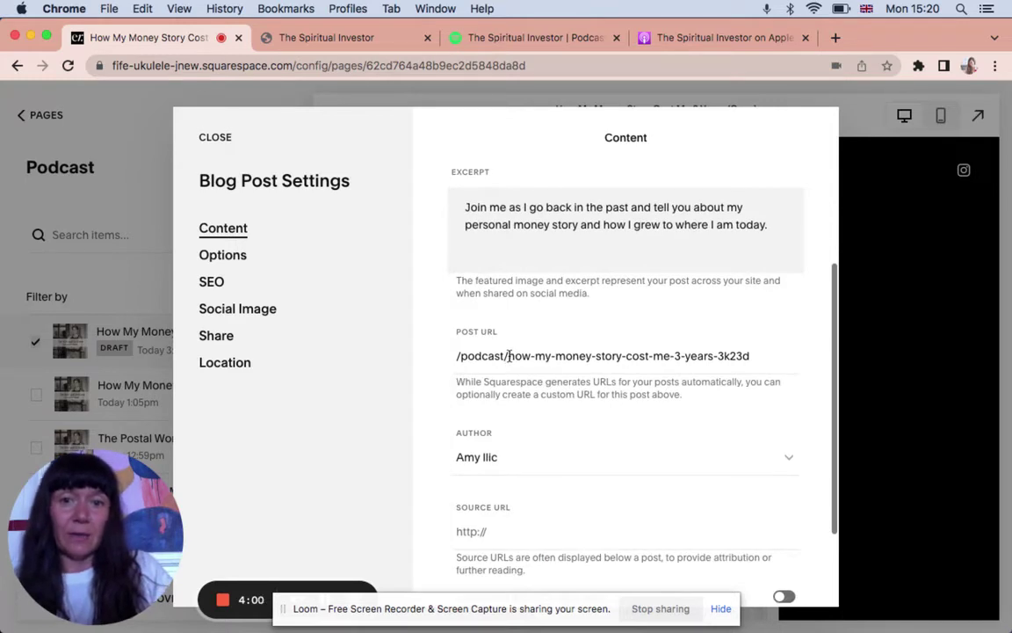
left_click_drag(509, 355, 766, 351)
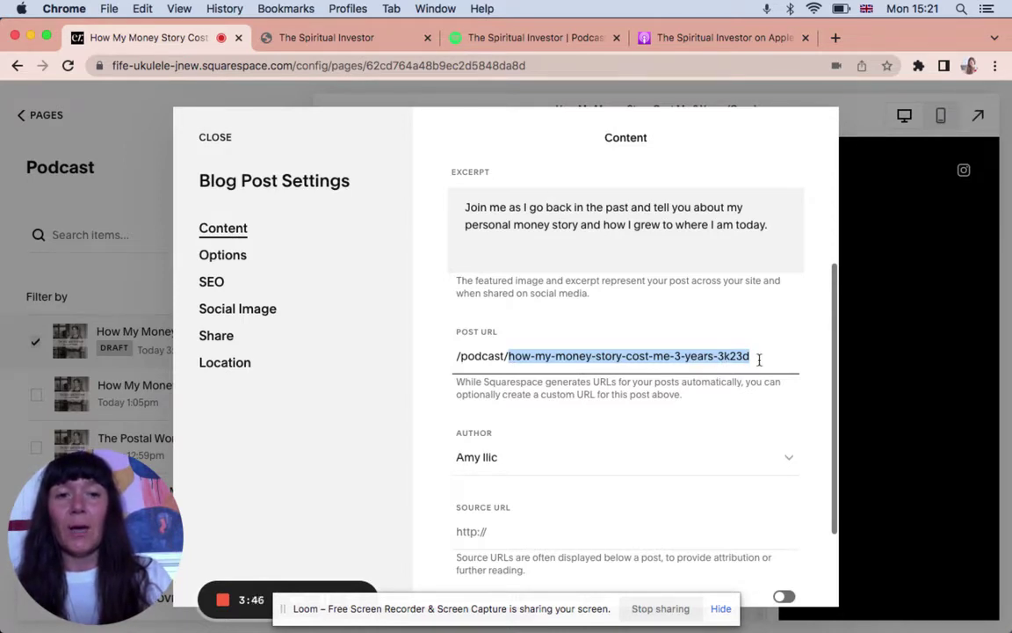
type("how-to-find-the-treasure")
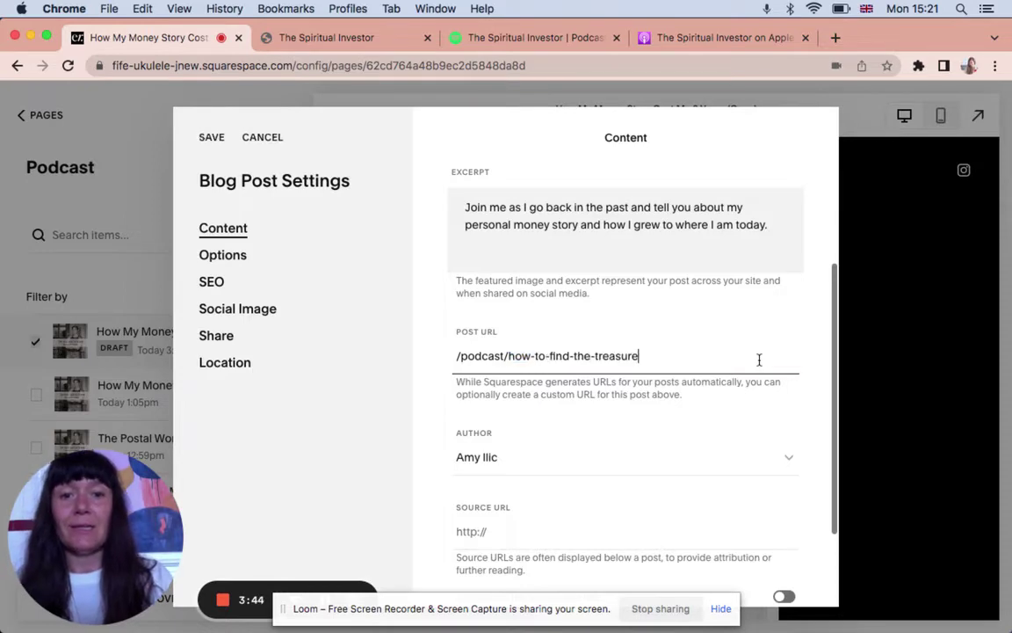
scroll(582, 457, "down", 3)
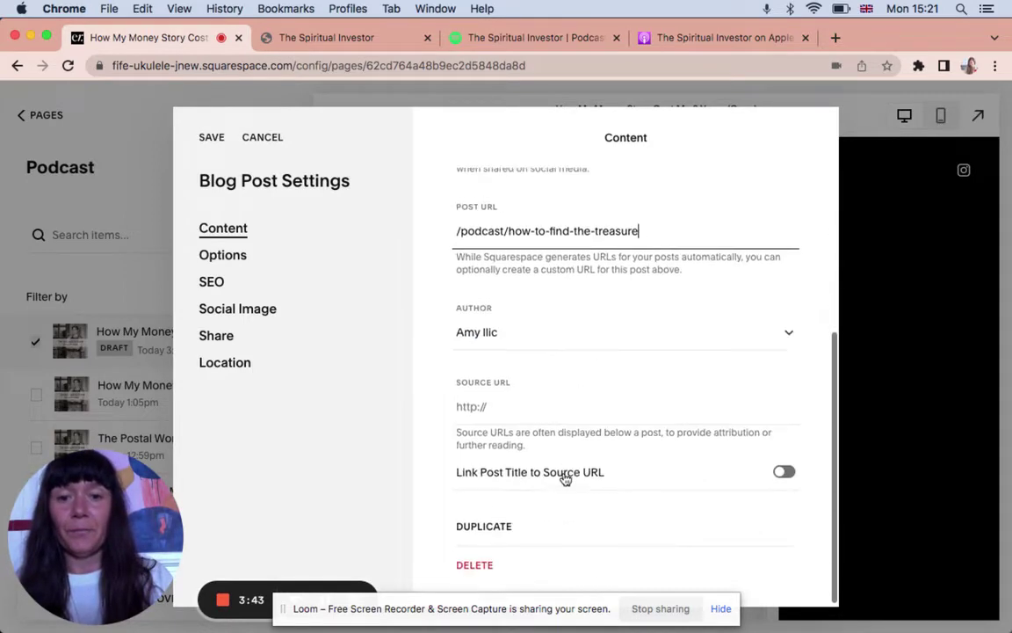
scroll(565, 479, "up", 5)
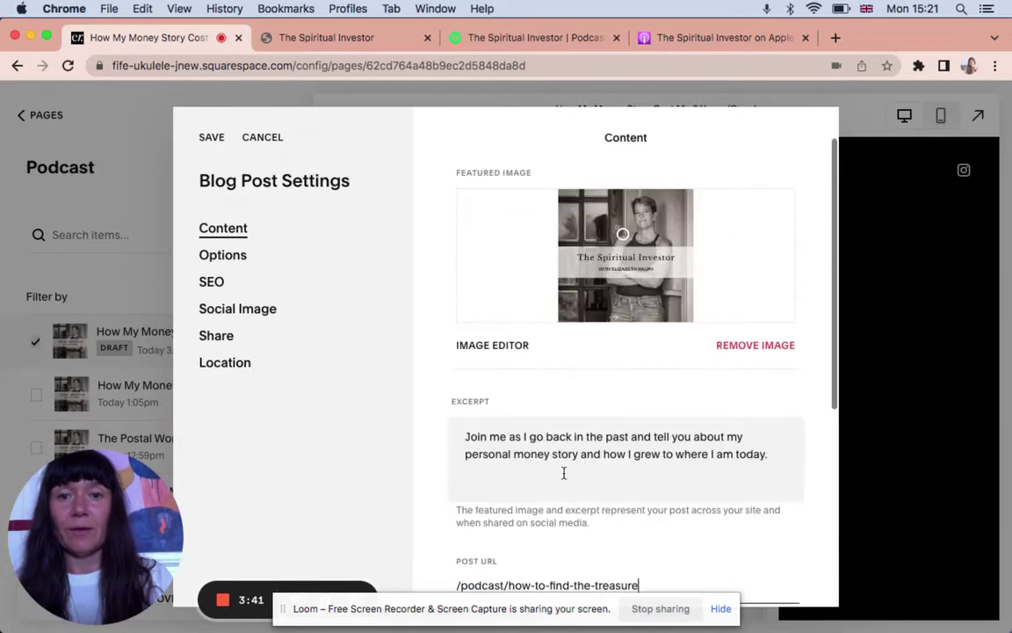
Paste 'How to Find the Treasure' as the copied post's SEO title.
left_click(214, 286)
left_click(223, 256)
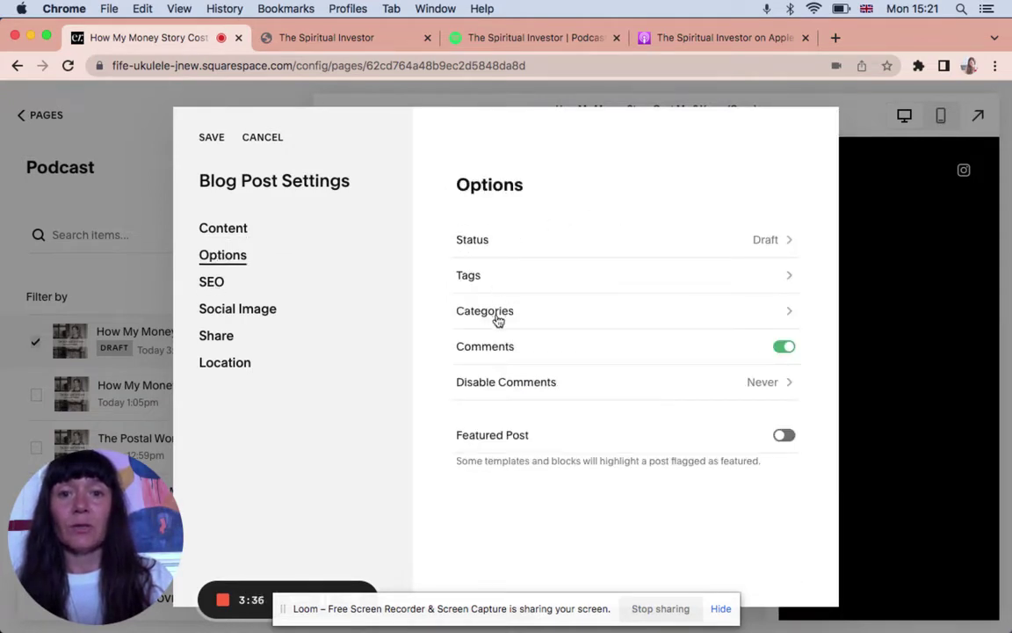
left_click(216, 282)
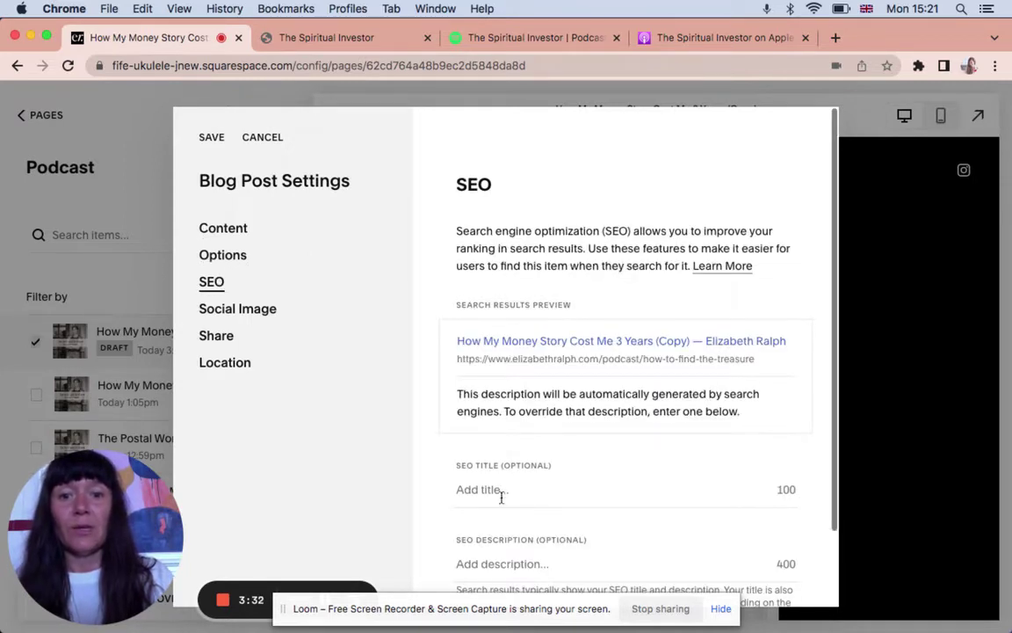
scroll(484, 489, "down", 2)
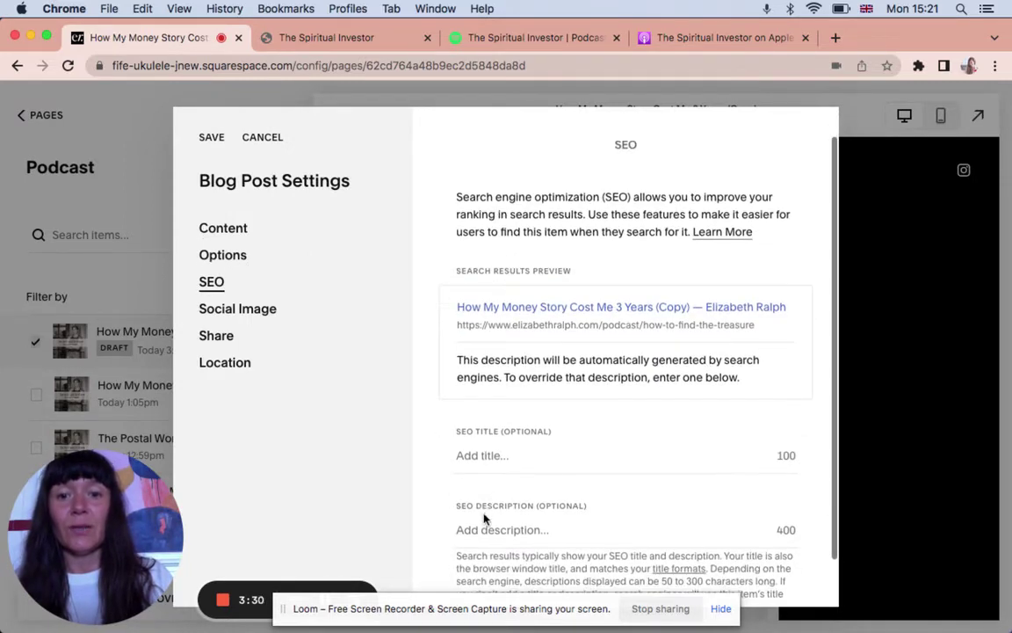
left_click(488, 457)
type("How to Find the Treasure")
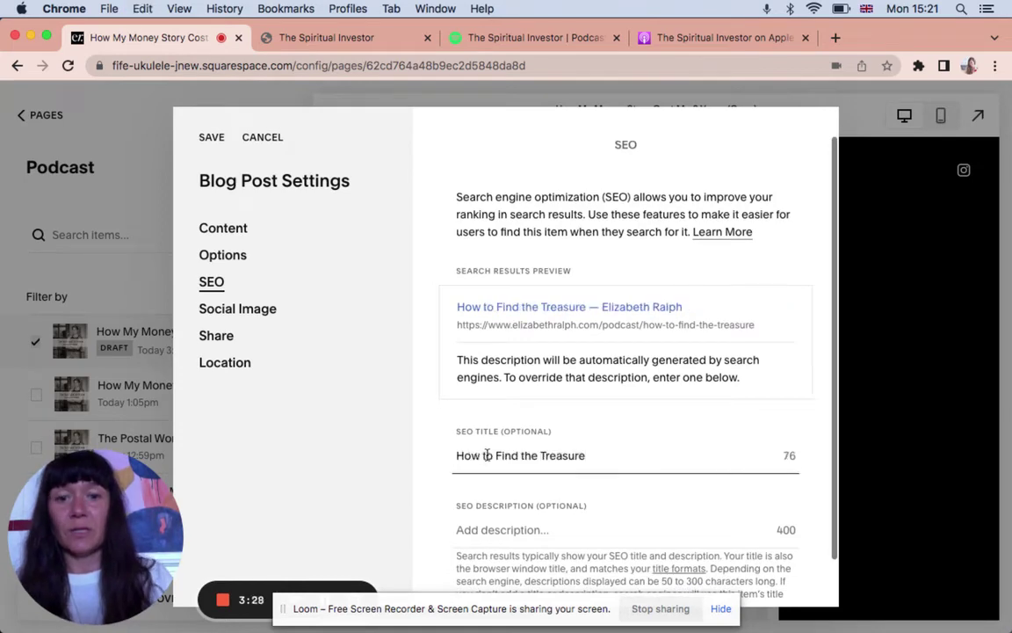
Copy the episode summary from the Libsyn episode page and paste it as the SEO description.
left_click(327, 38)
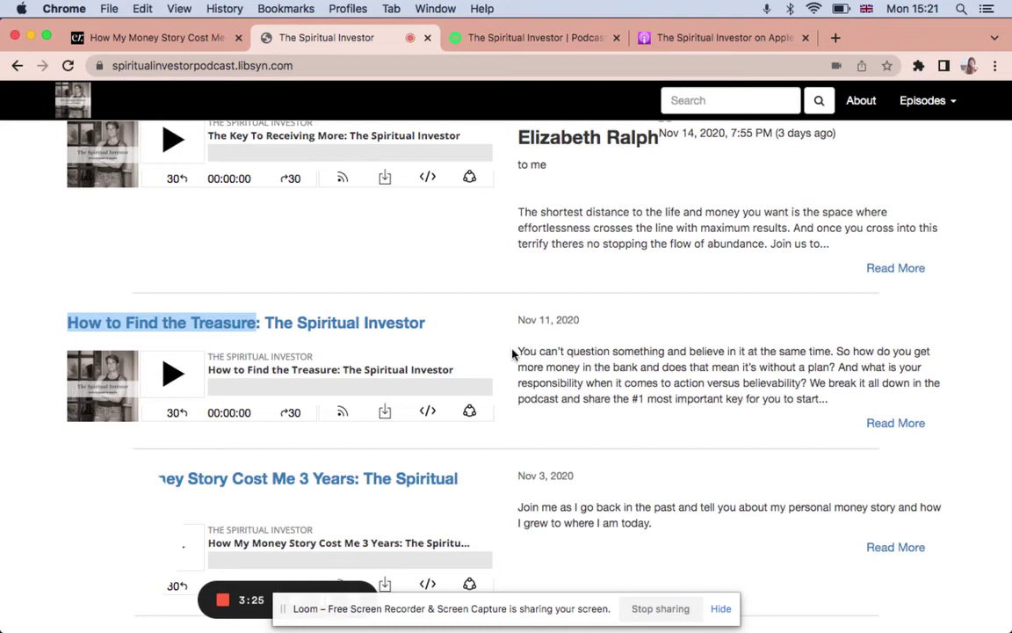
left_click(893, 424)
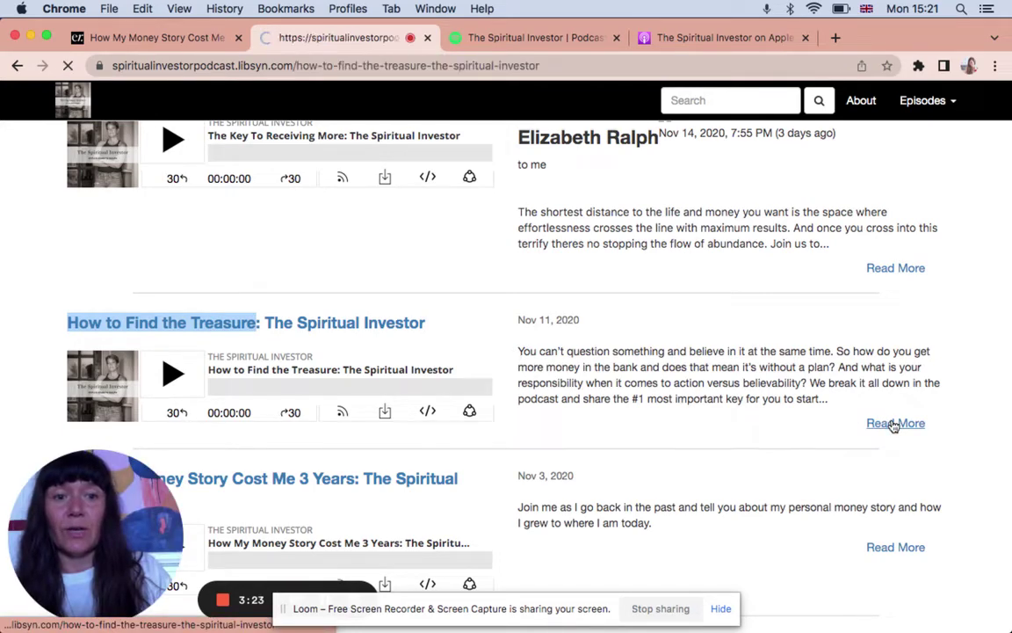
scroll(714, 420, "down", 5)
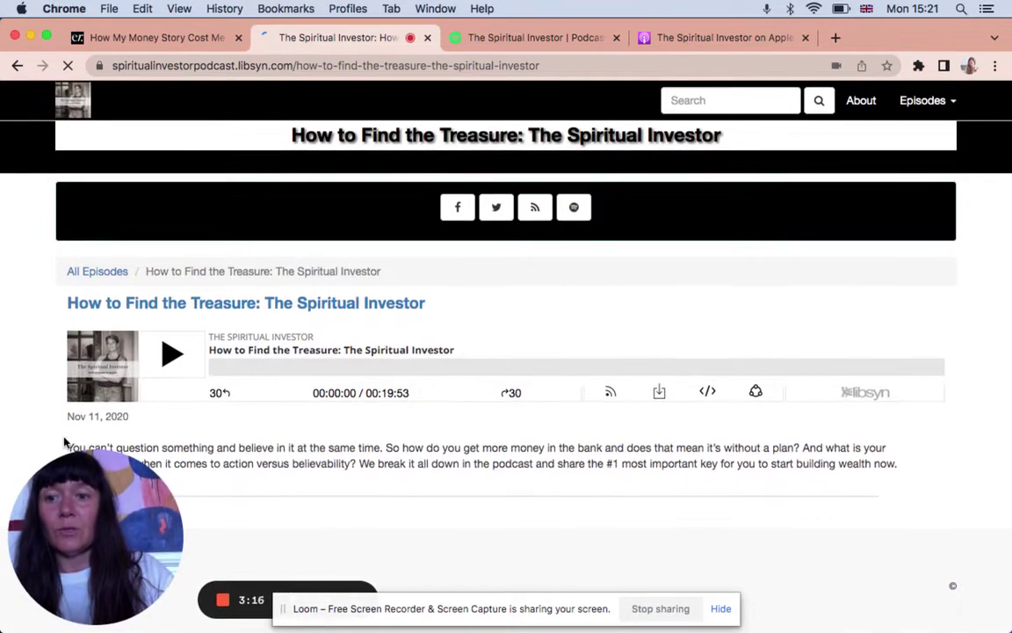
left_click_drag(70, 442, 938, 470)
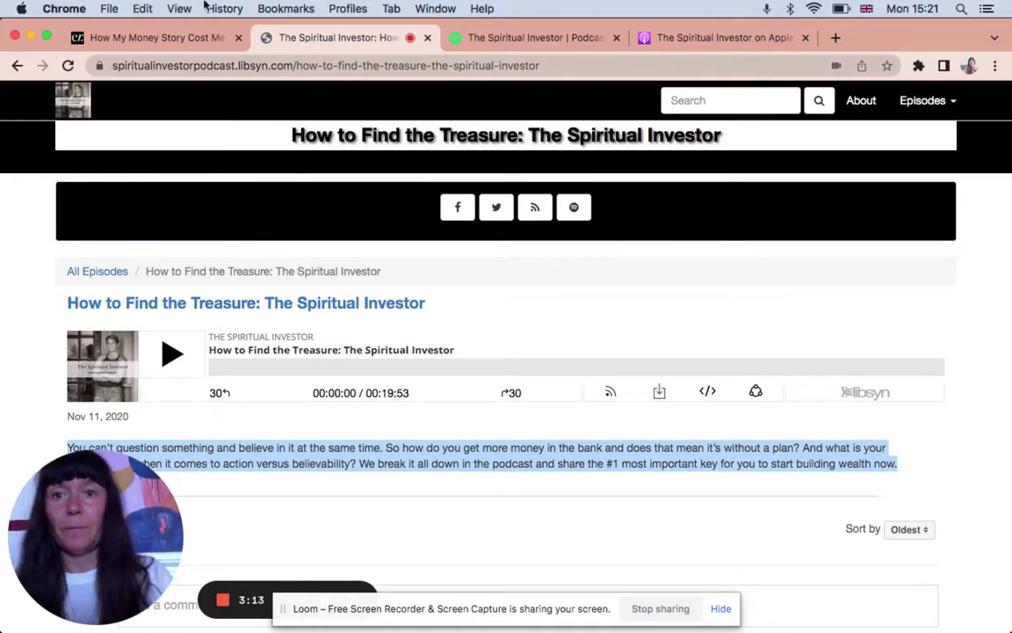
left_click(141, 38)
scroll(570, 435, "down", 2)
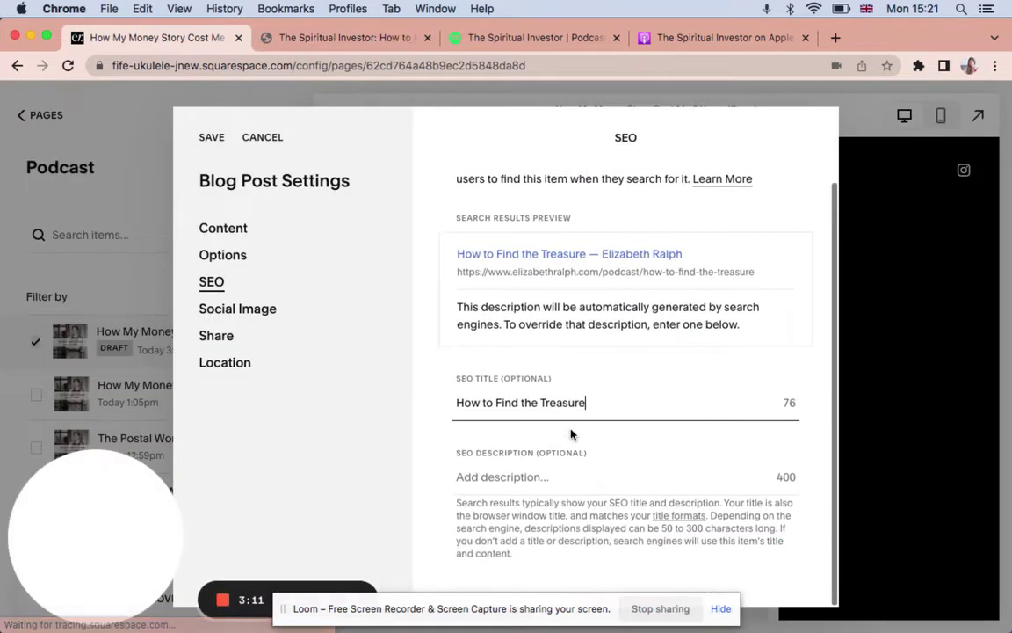
type("You can't question something and believe in it at the same time. So how do you get more money in the bank and does that mean it's without a plan? And what is your responsibility when it comes to action versus believability? We break it all down in the podcast and share the #1 most important key for you to start building wealth now.")
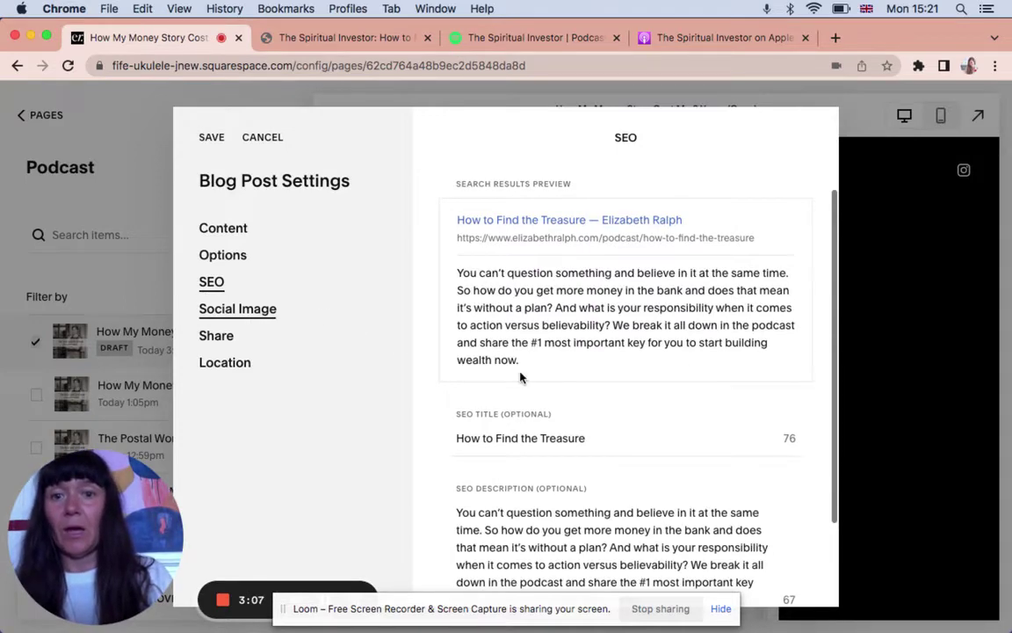
scroll(519, 377, "up", 5)
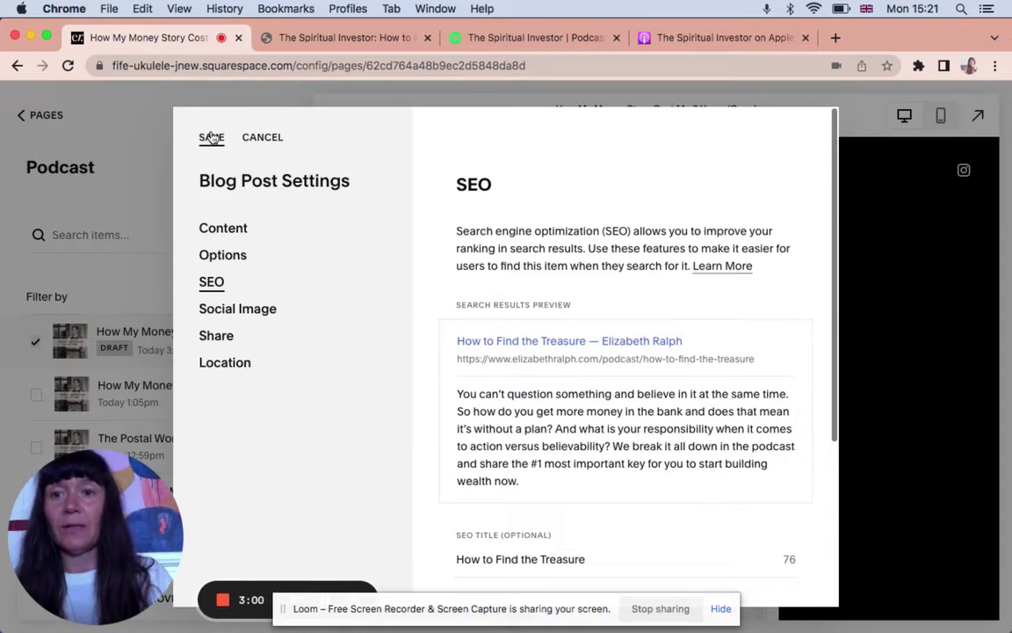
left_click(334, 37)
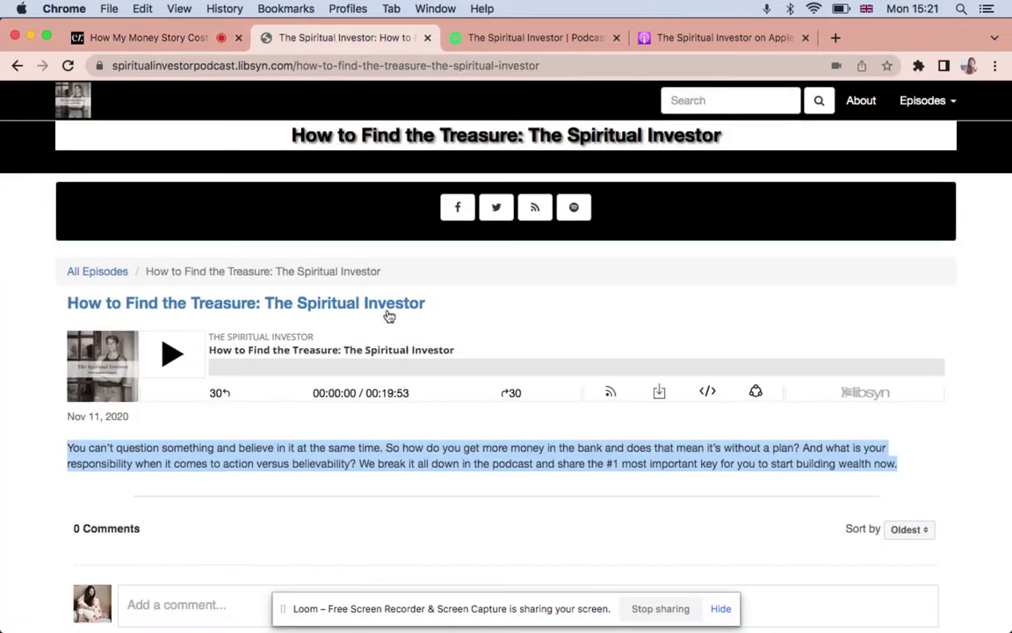
Copy the Libsyn episode title and paste 'How to Find the Treasure' over the draft's old title.
left_click_drag(64, 297, 259, 304)
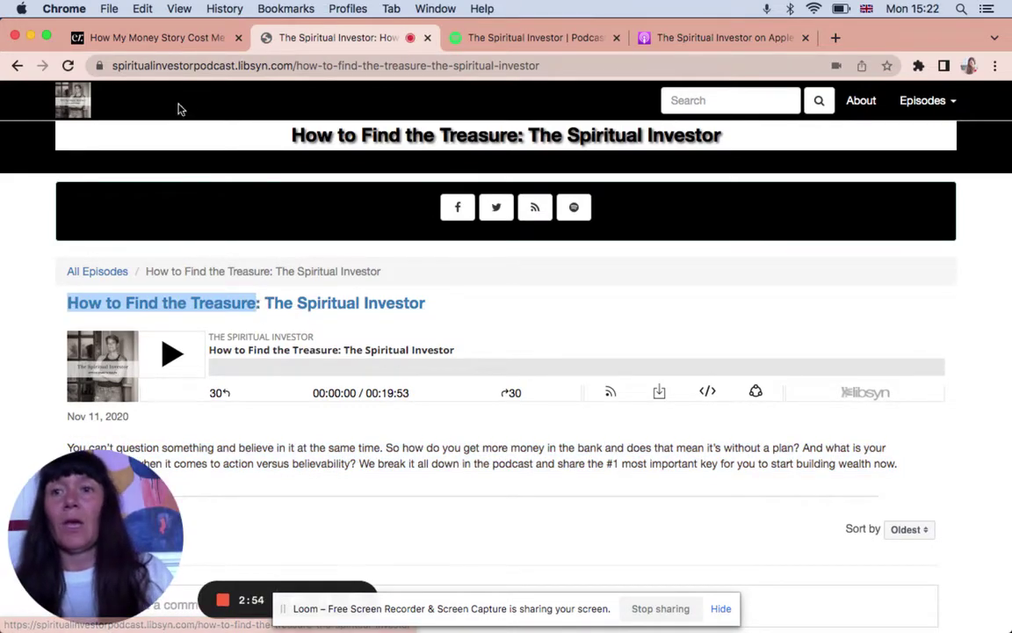
left_click(156, 37)
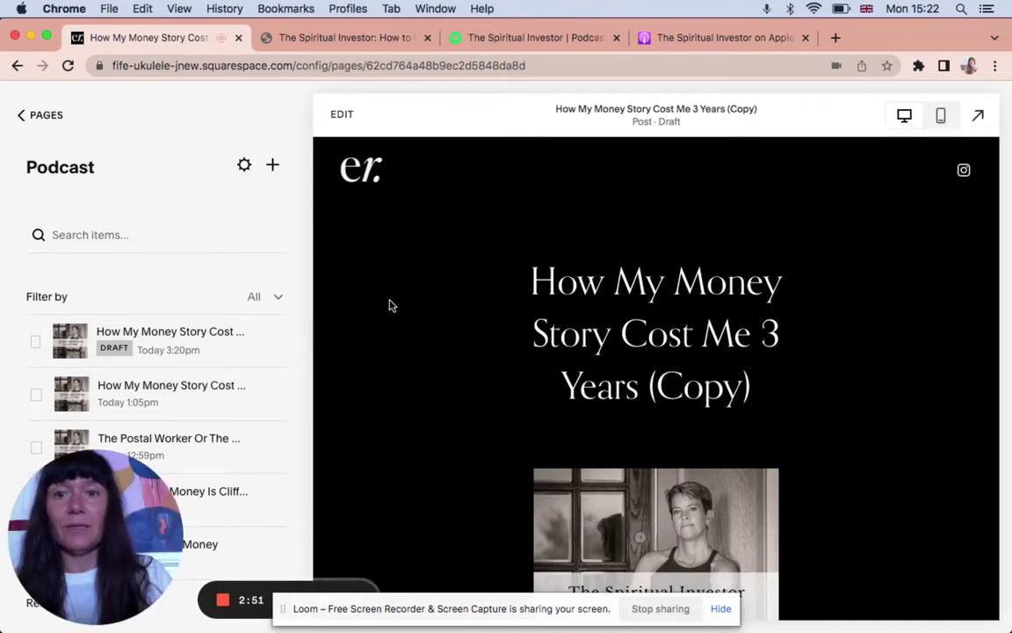
left_click(340, 116)
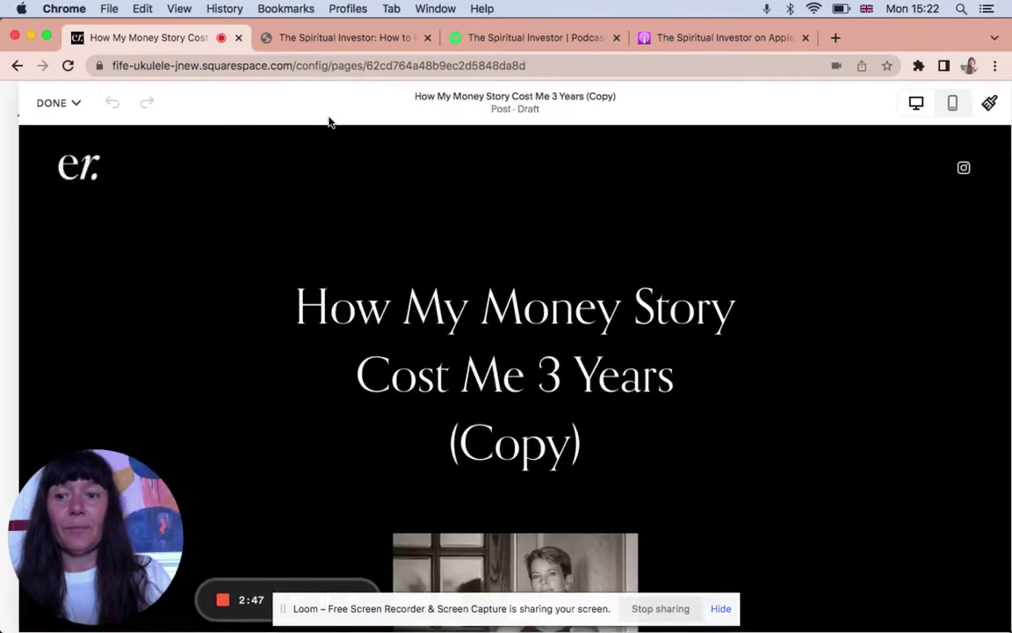
left_click(502, 355)
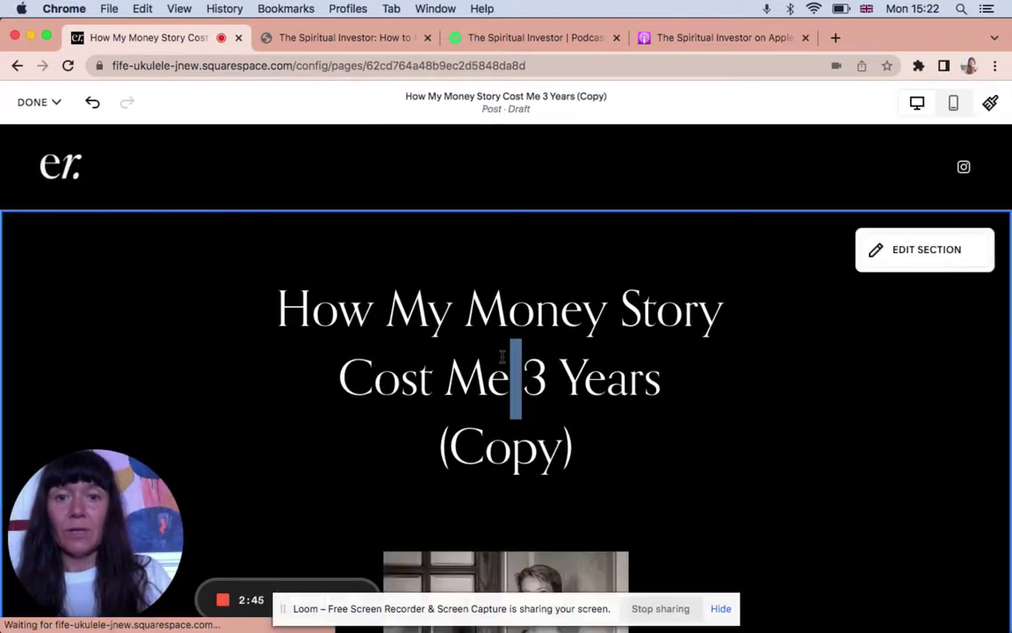
left_click_drag(278, 303, 588, 459)
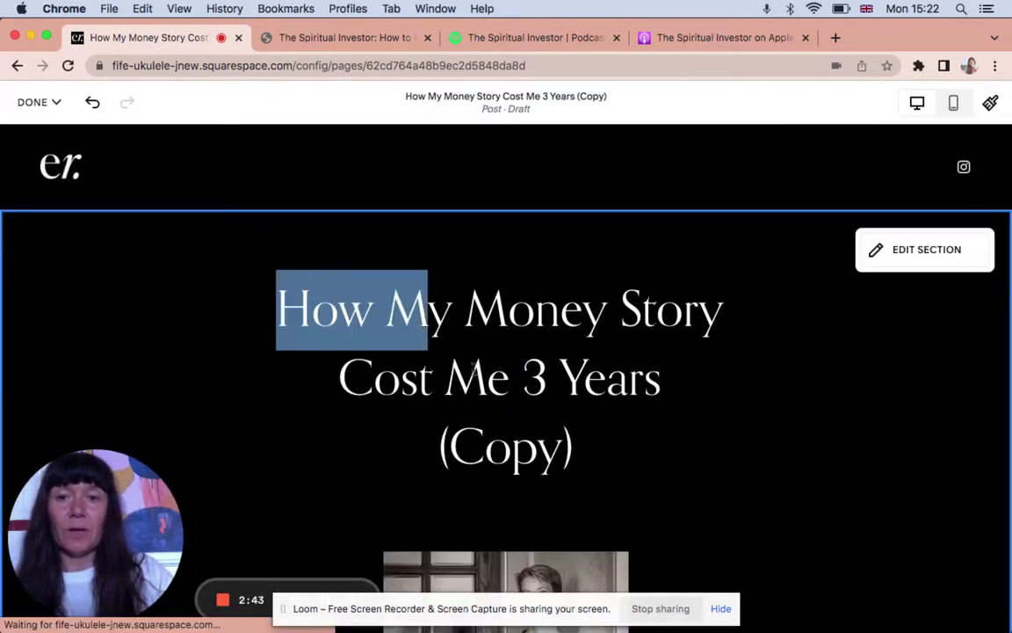
type("How to Find the Treasure")
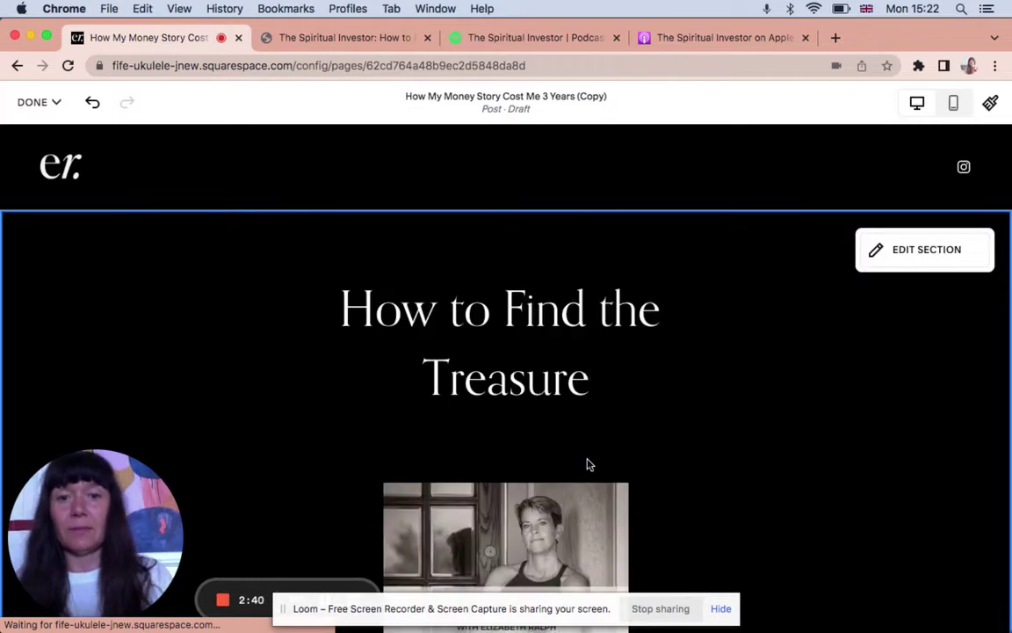
Capitalise 'to' and 'the' so the heading reads 'How To Find The Treasure'.
scroll(588, 460, "down", 2)
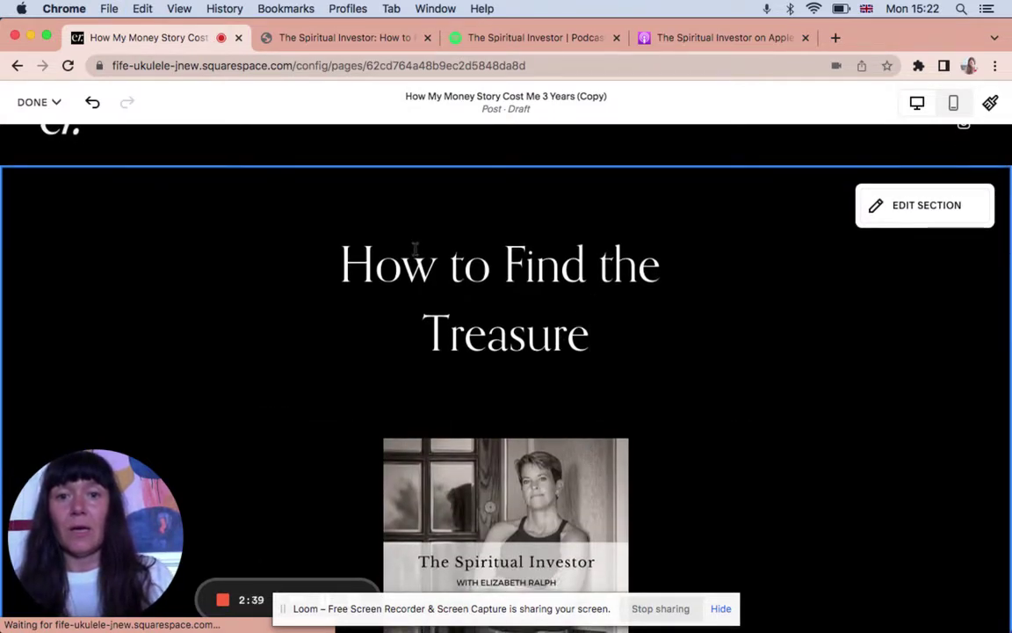
left_click(464, 268)
key("BackSpace")
type("T")
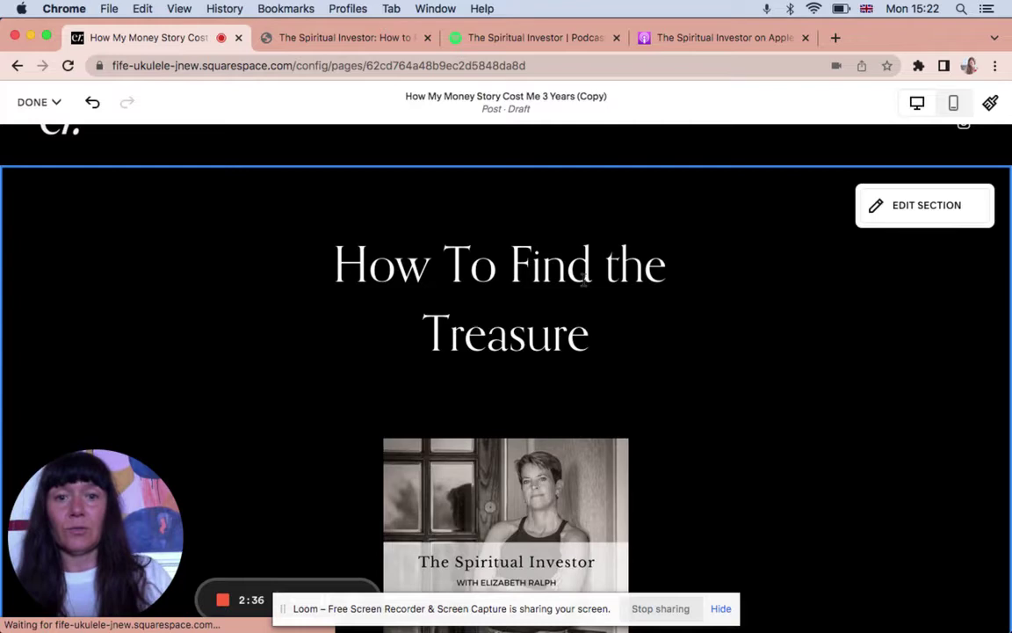
left_click(609, 263)
key("BackSpace")
type("T")
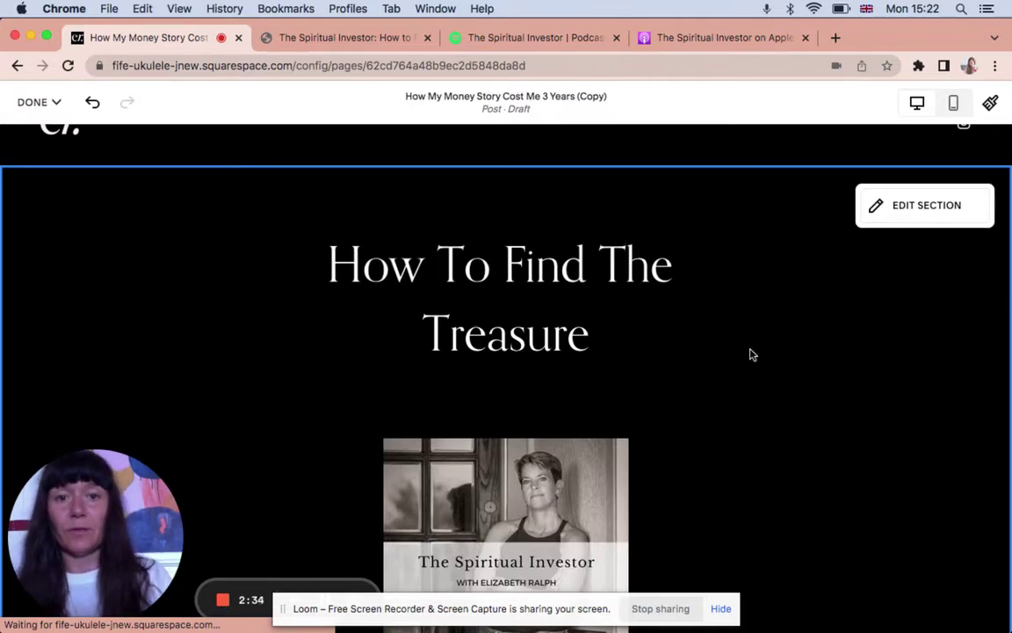
scroll(750, 350, "down", 3)
scroll(751, 350, "down", 4)
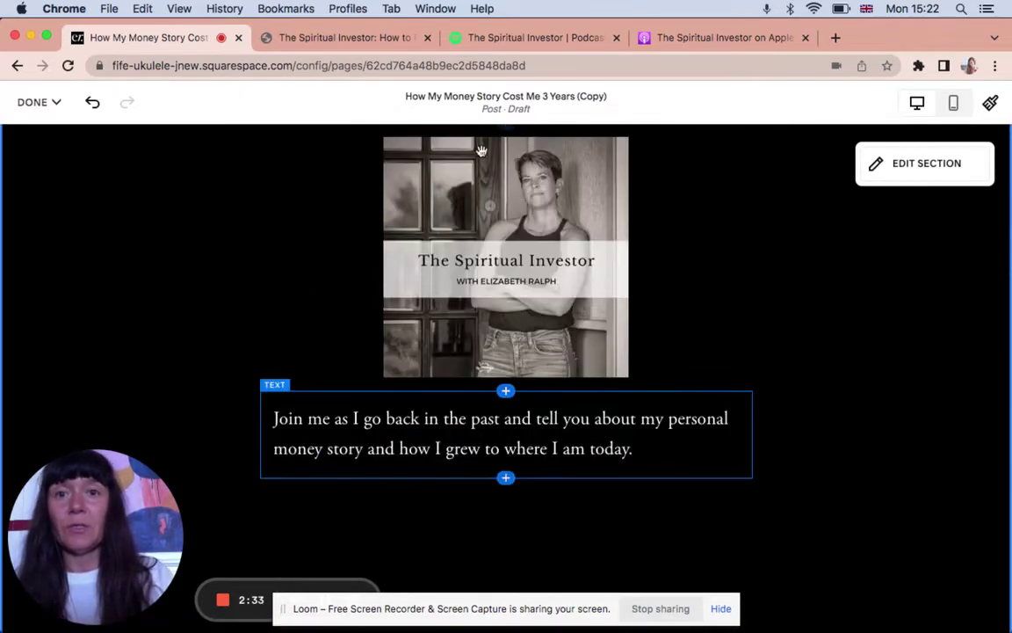
Paste the Libsyn episode description over the old money-story intro paragraph.
left_click(356, 35)
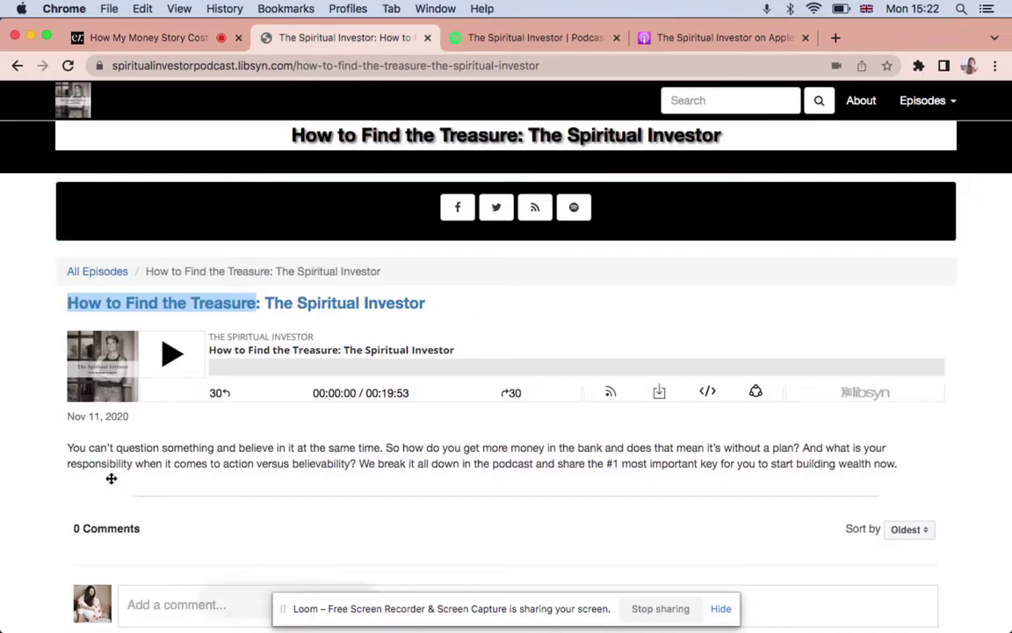
left_click_drag(69, 444, 904, 483)
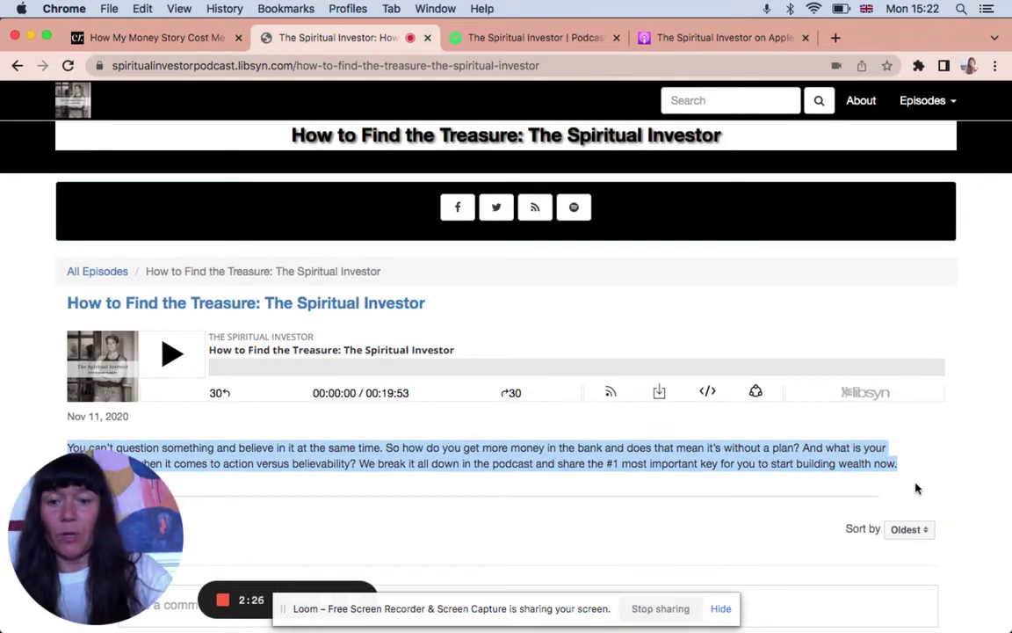
left_click(133, 50)
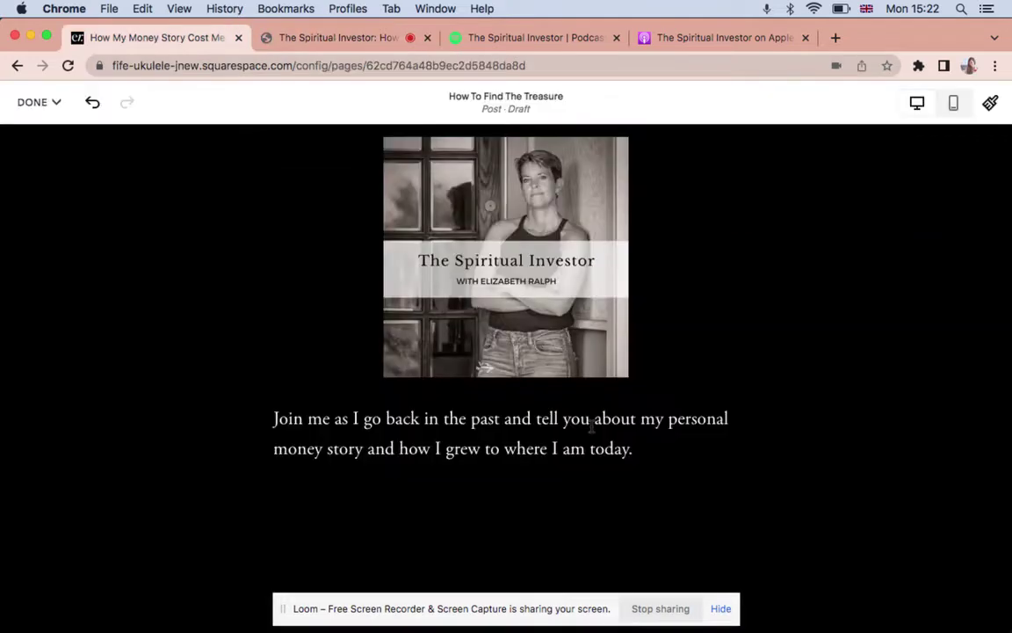
triple_click(376, 449)
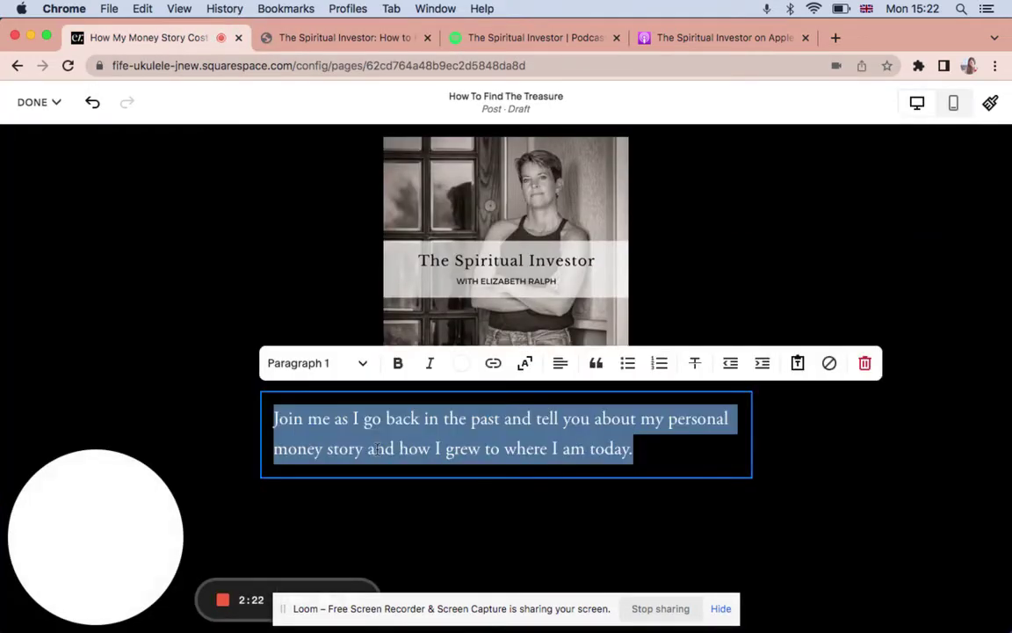
key("ctrl+v")
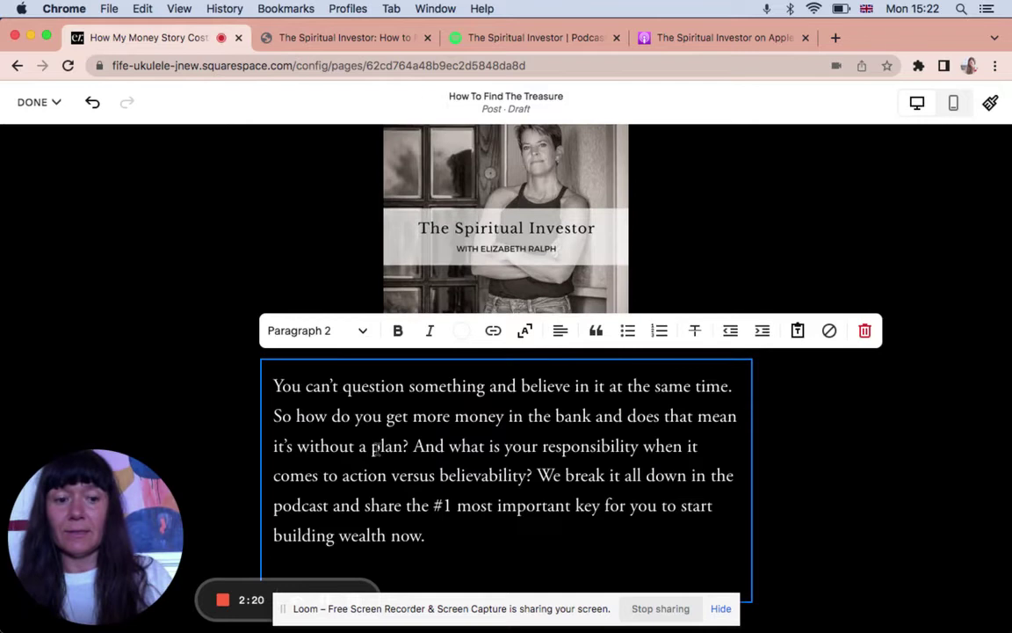
scroll(376, 449, "down", 5)
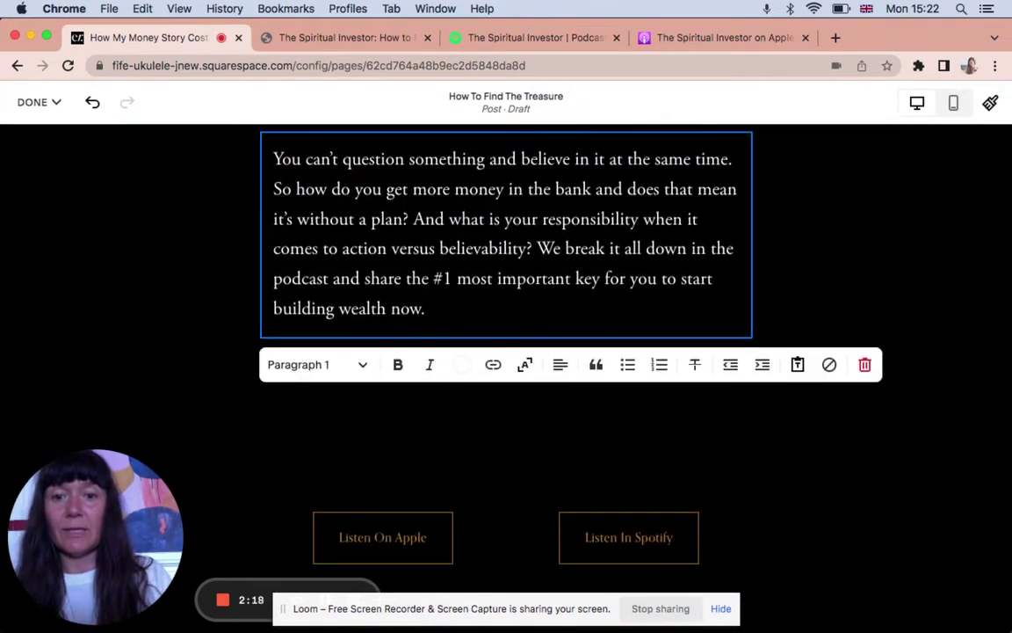
Select the draft's empty code block and grab the episode's player embed code from Libsyn.
left_click(425, 404)
mouse_move(447, 362)
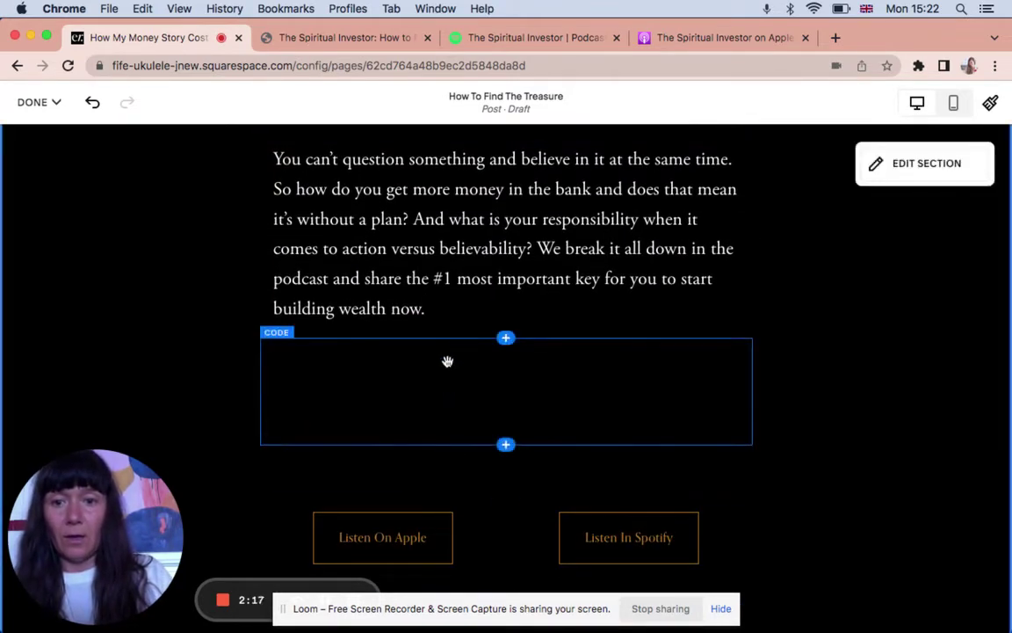
left_click_drag(447, 361, 440, 381)
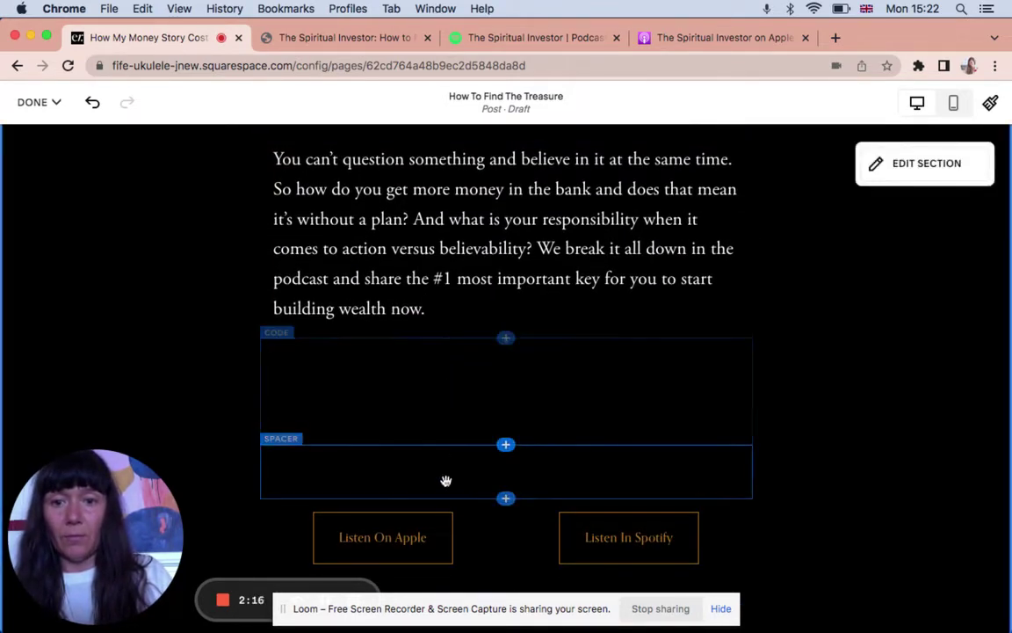
left_click(350, 402)
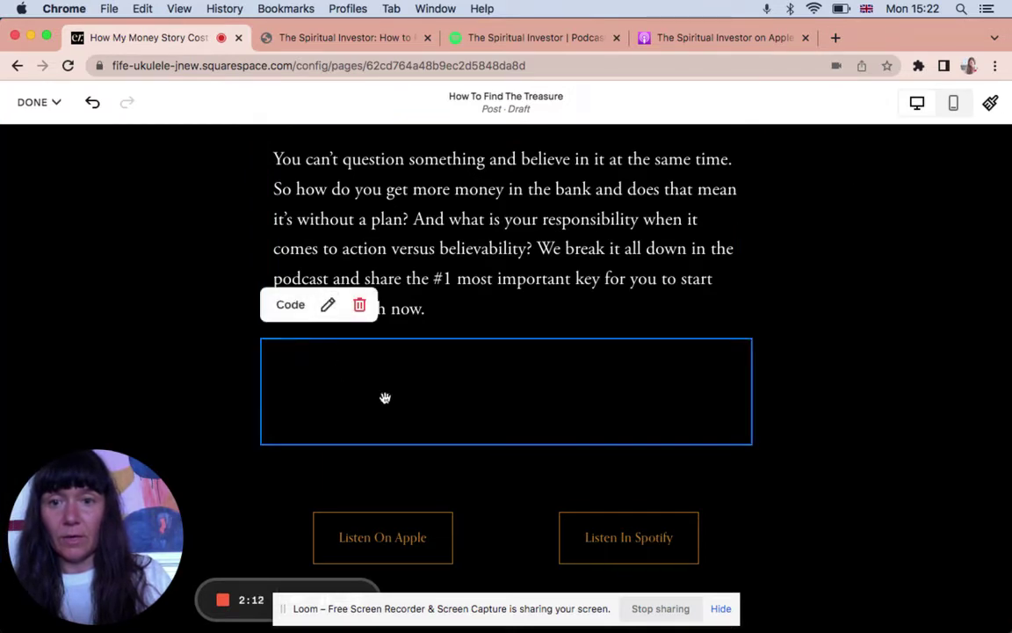
left_click(306, 37)
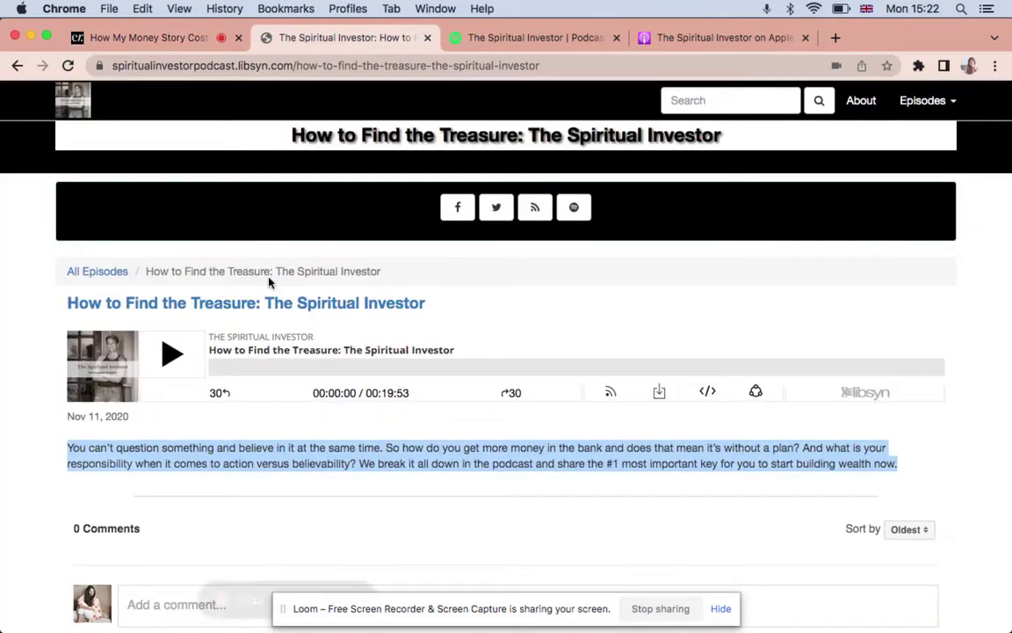
left_click(707, 392)
left_click(476, 359)
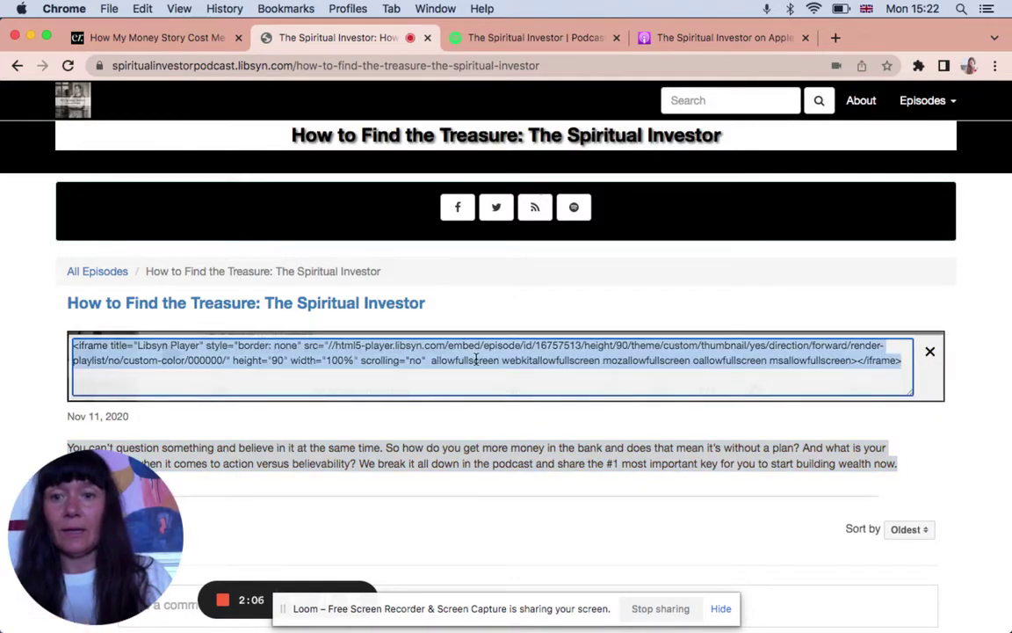
left_click(154, 37)
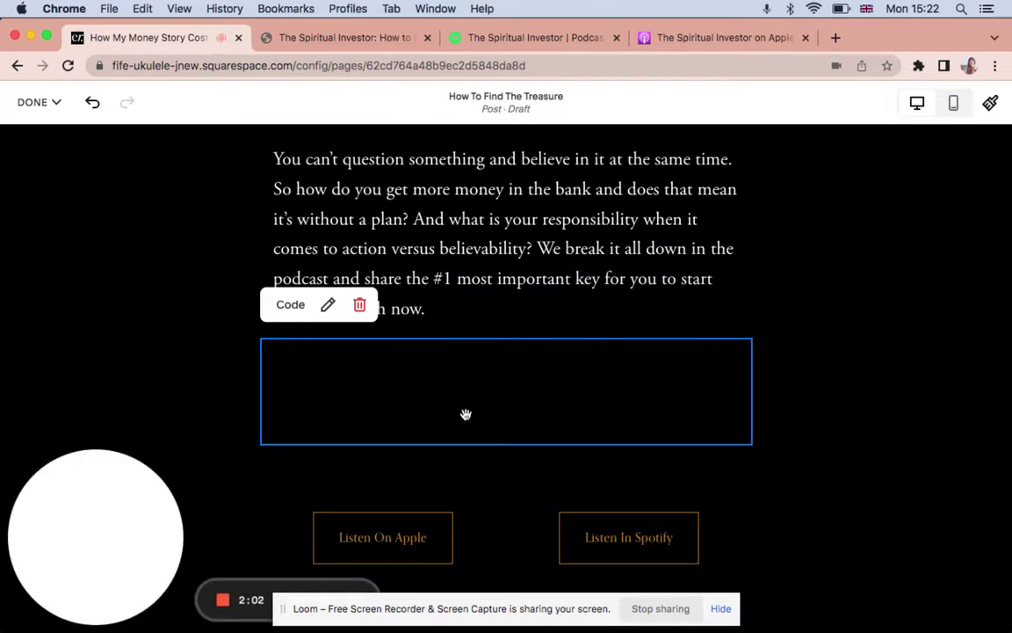
Put the Libsyn player iframe into the code block so the player shows below the description.
left_click(327, 305)
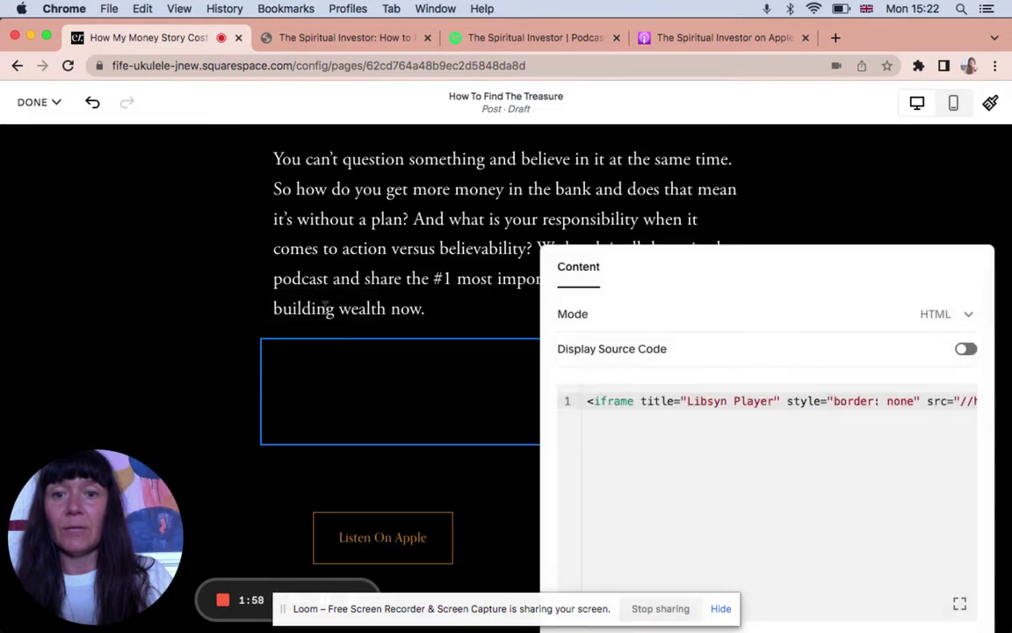
scroll(660, 400, "right", 10)
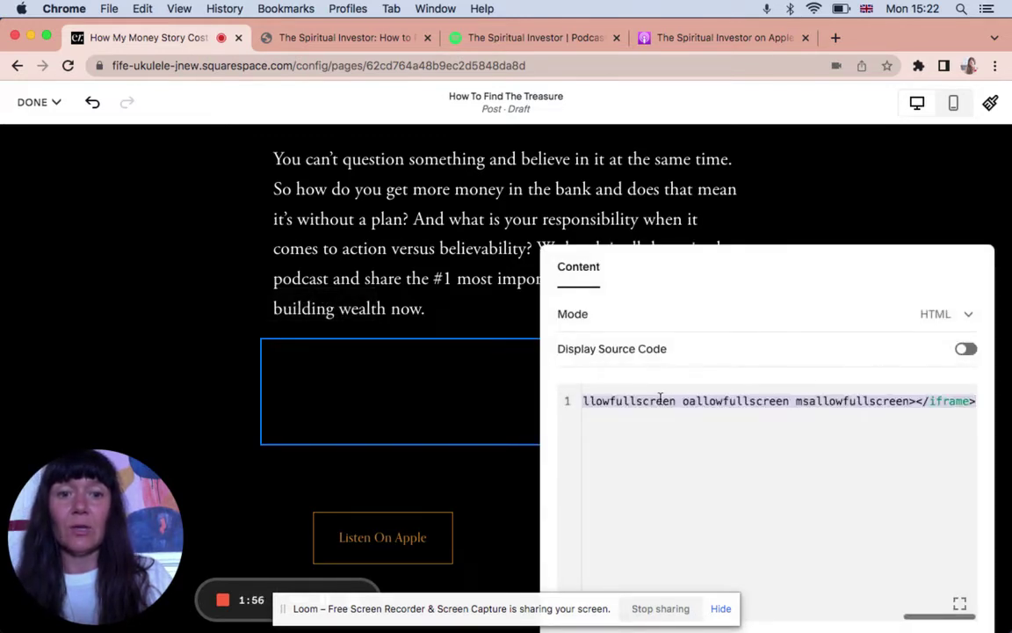
double_click(758, 400)
triple_click(759, 400)
left_click(759, 399)
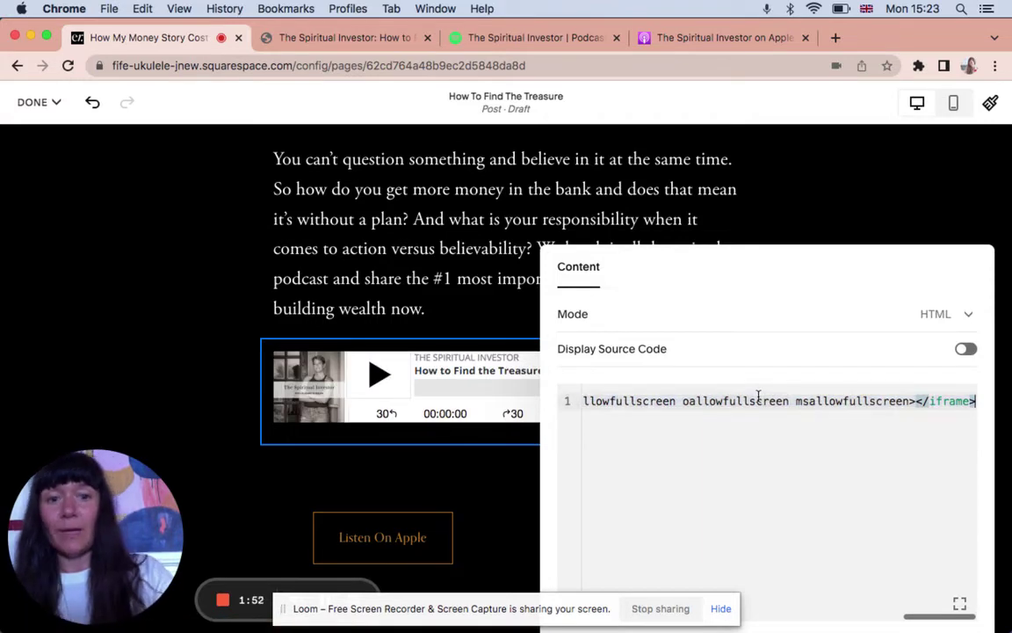
left_click(189, 371)
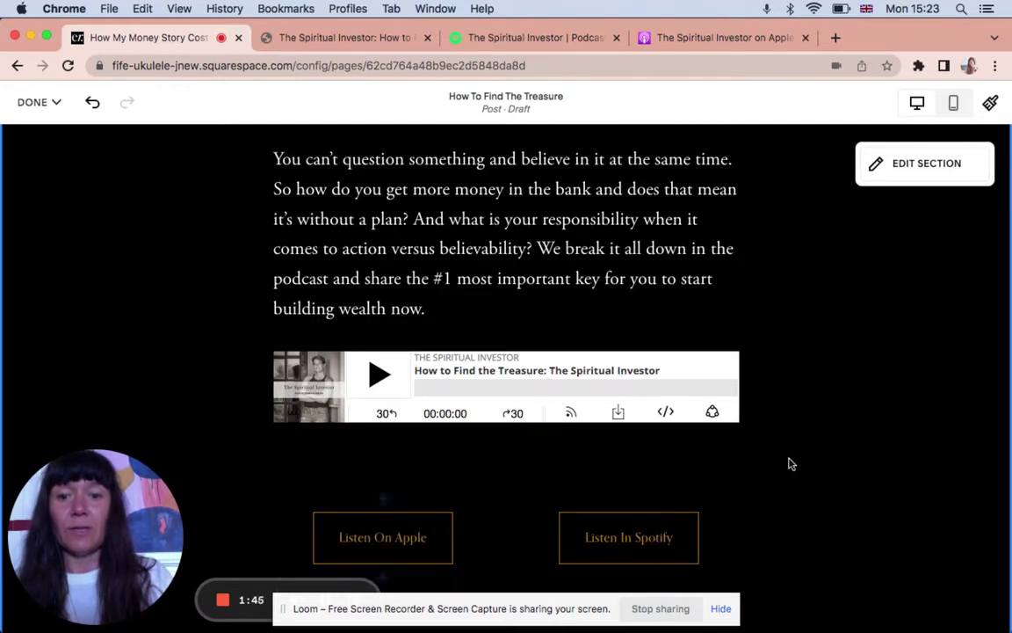
scroll(840, 494, "down", 3)
Open the 'How to Find the Treasure' episode on Apple Podcasts and copy its web address.
scroll(689, 466, "down", 2)
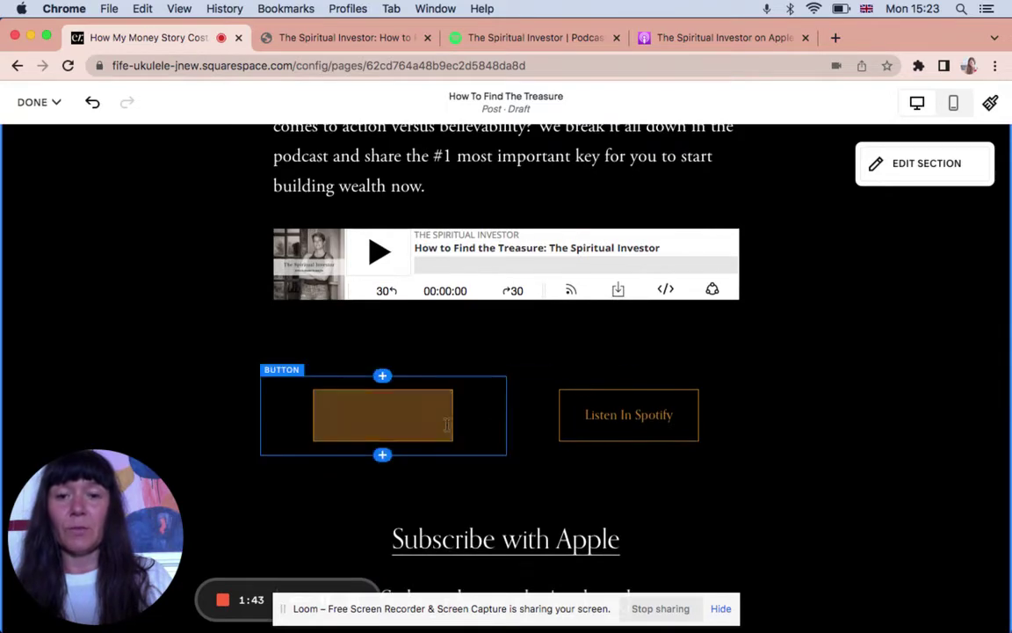
mouse_move(382, 415)
left_mouse_down()
mouse_move(529, 206)
mouse_move(535, 32)
left_mouse_up()
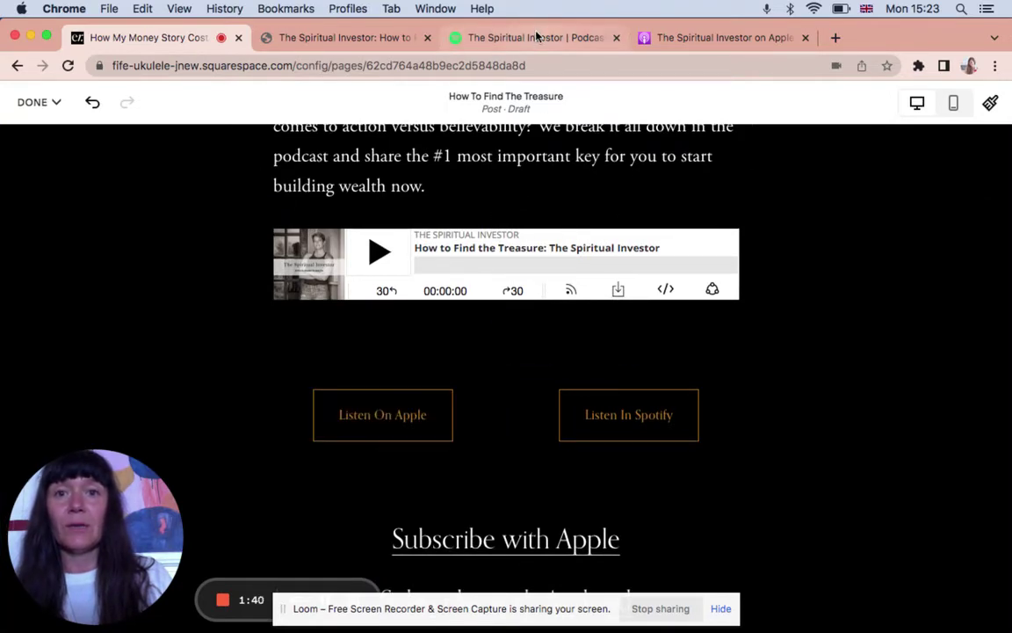
left_click(644, 38)
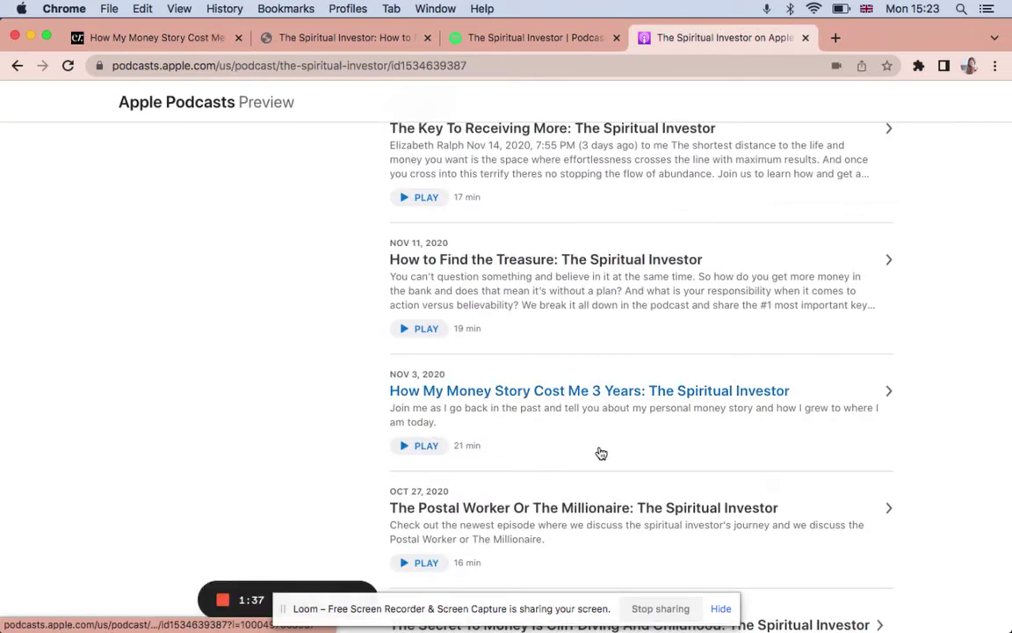
scroll(601, 453, "down", 5)
scroll(600, 451, "up", 3)
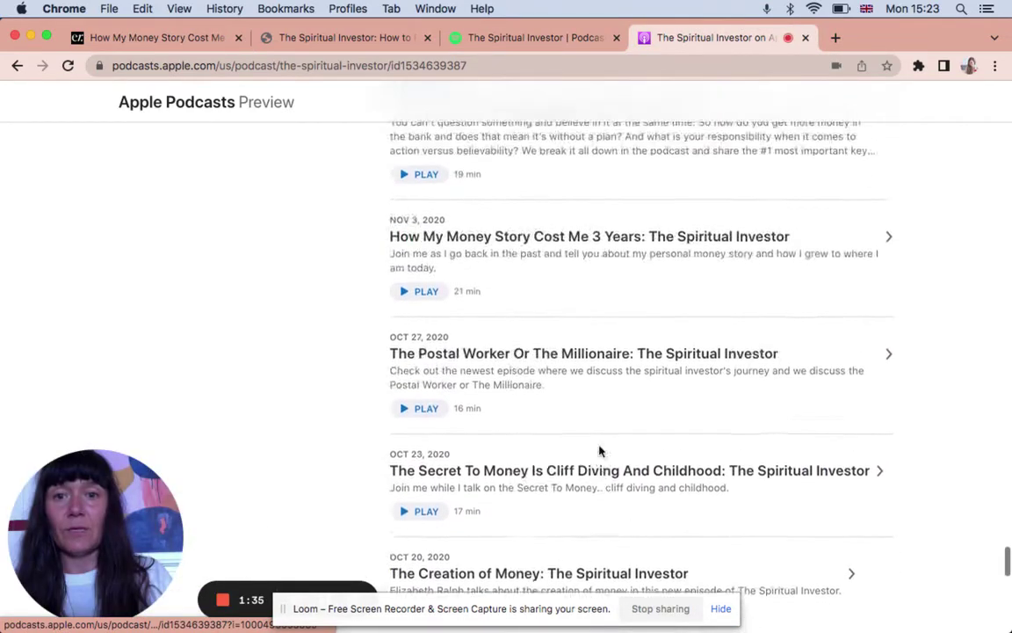
scroll(600, 451, "up", 3)
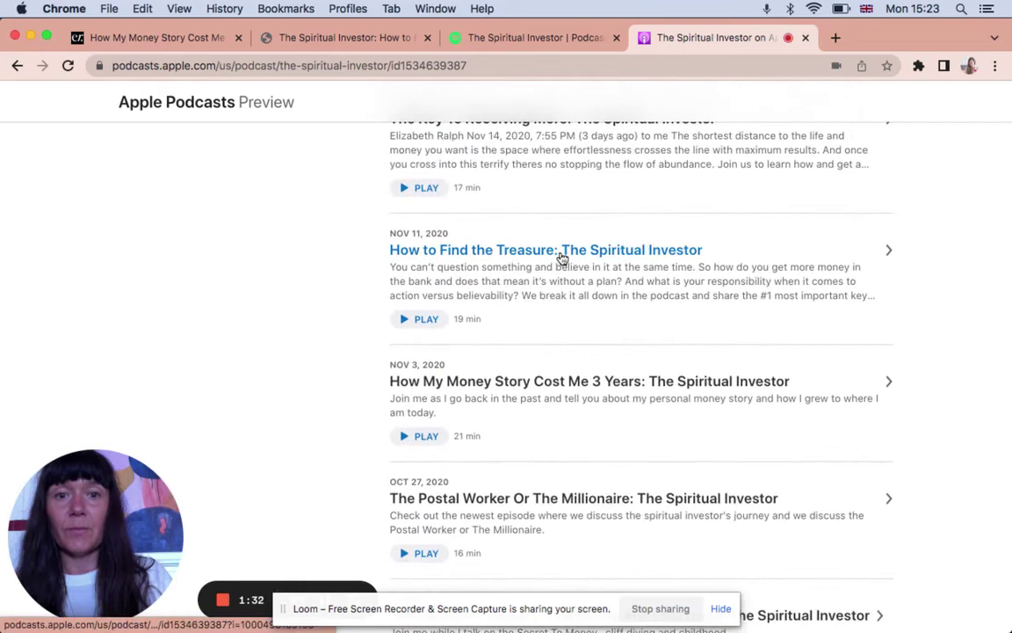
left_click(561, 254)
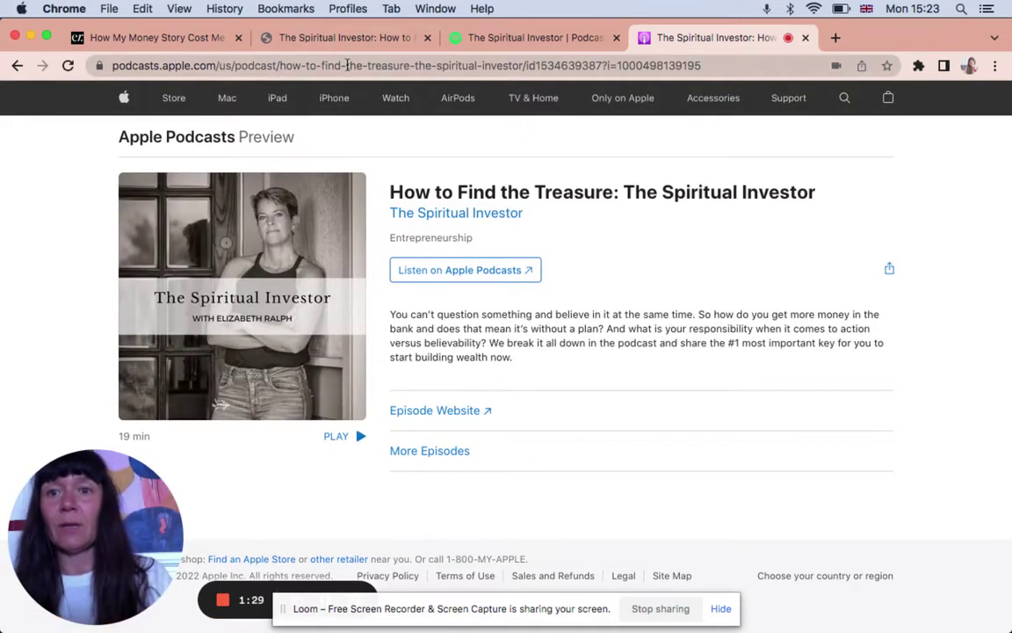
left_click(347, 65)
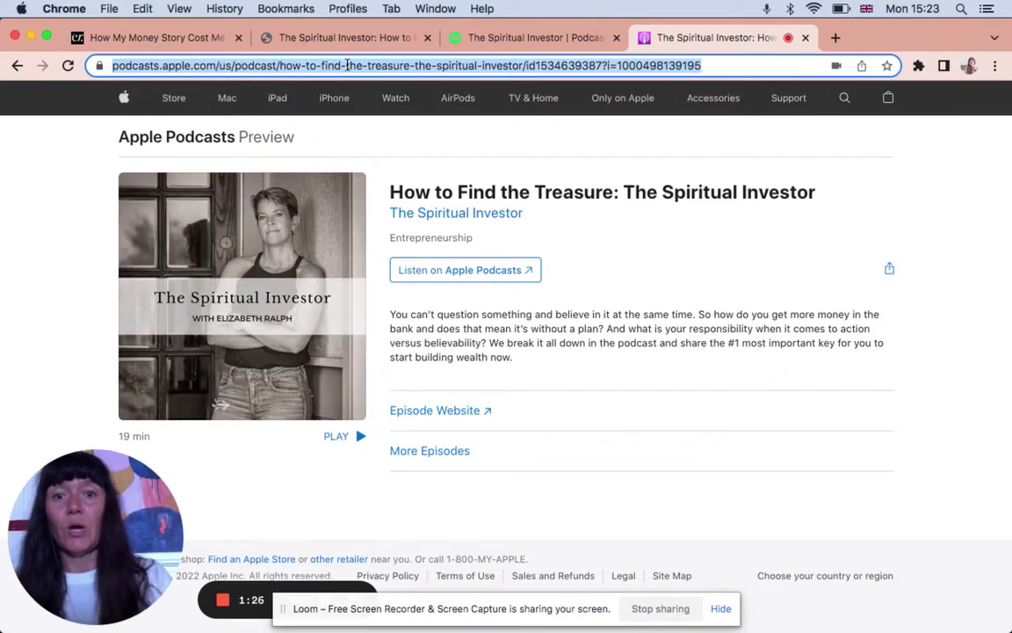
left_click(308, 42)
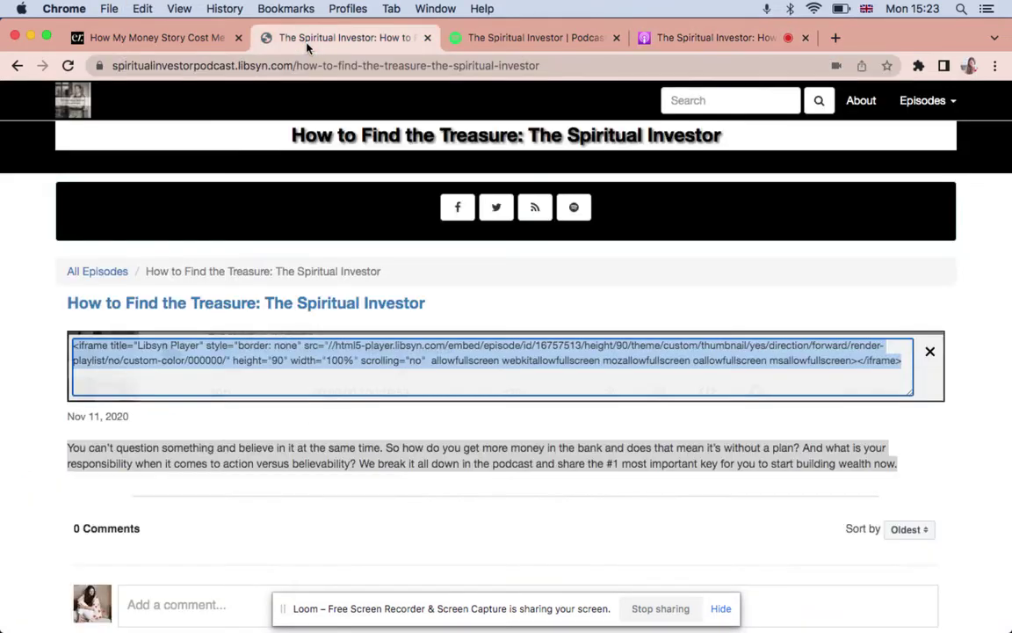
Set the Listen On Apple button's link to the Apple Podcasts episode URL, opening in a new window.
left_click(172, 37)
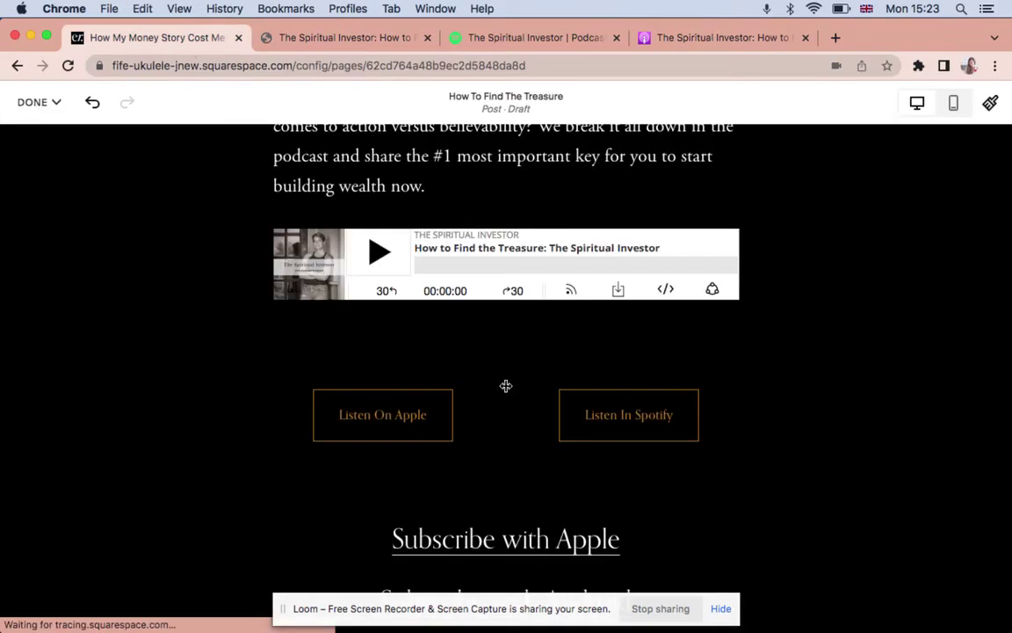
left_click(472, 426)
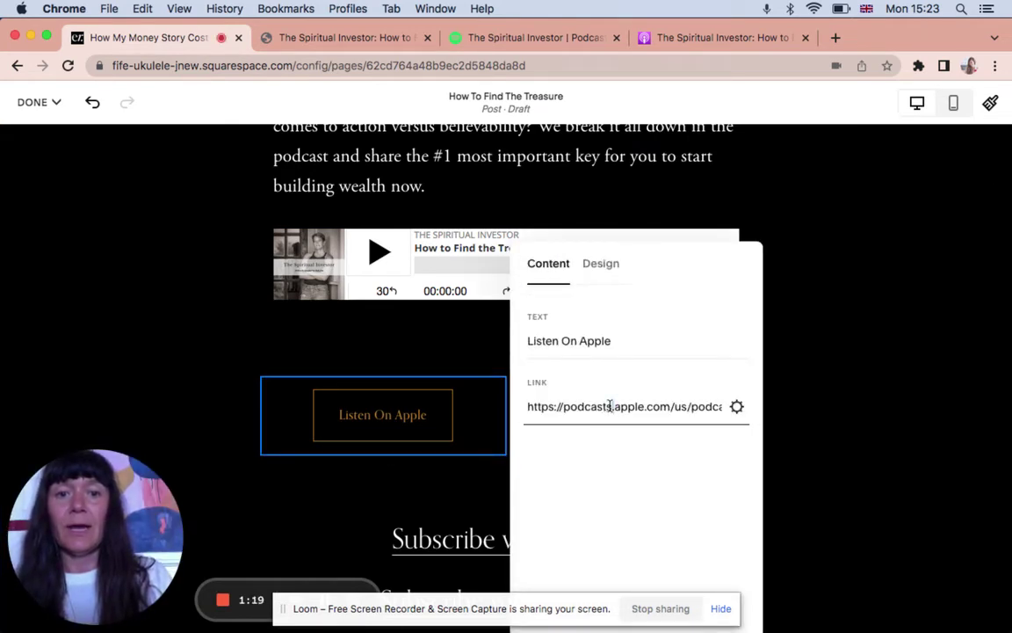
triple_click(610, 406)
key("super+v")
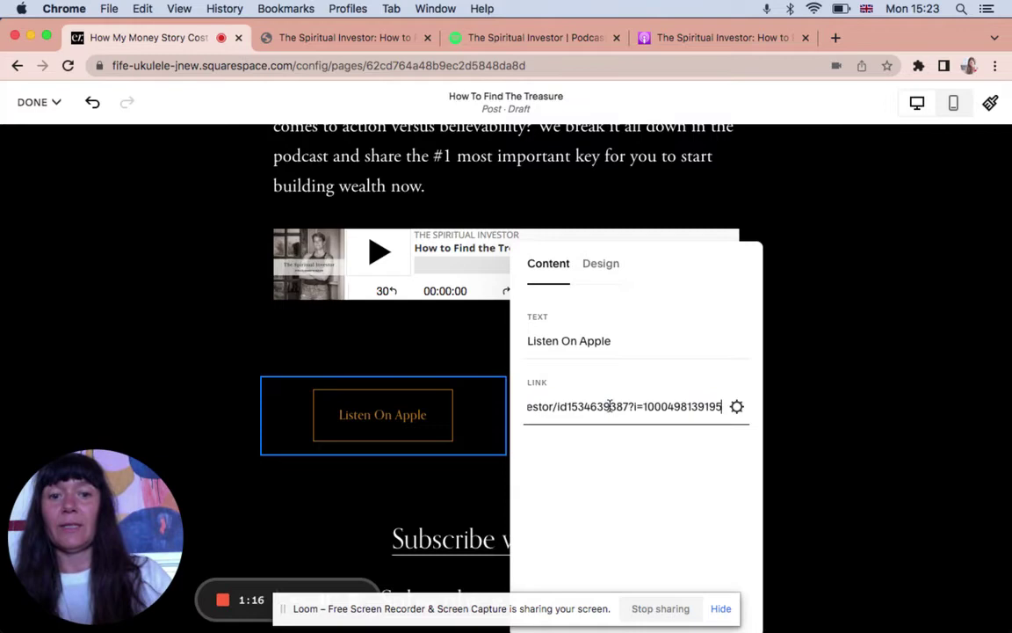
left_click(739, 408)
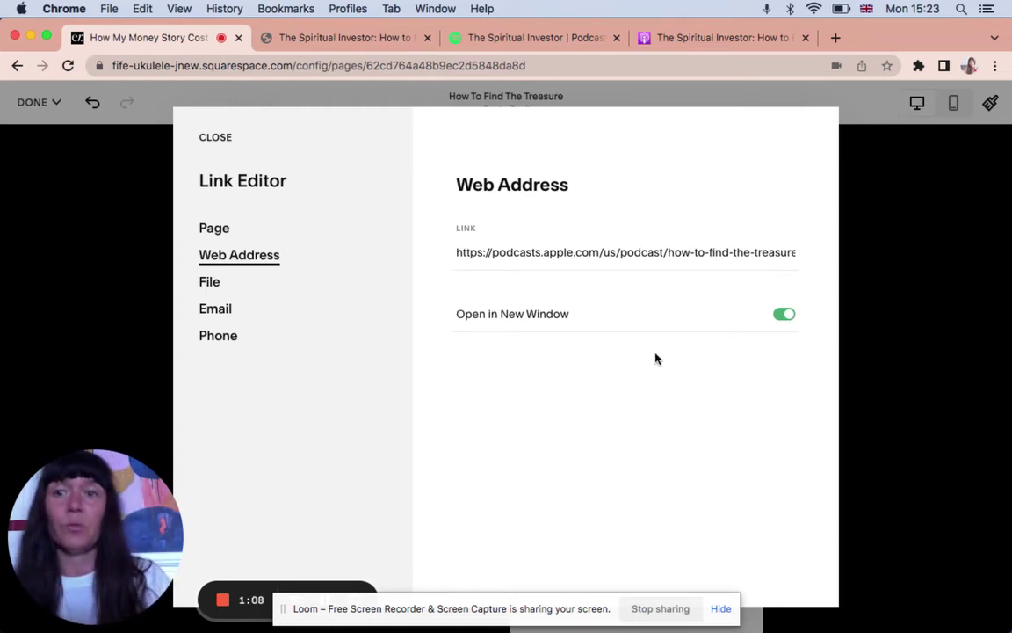
left_click(216, 138)
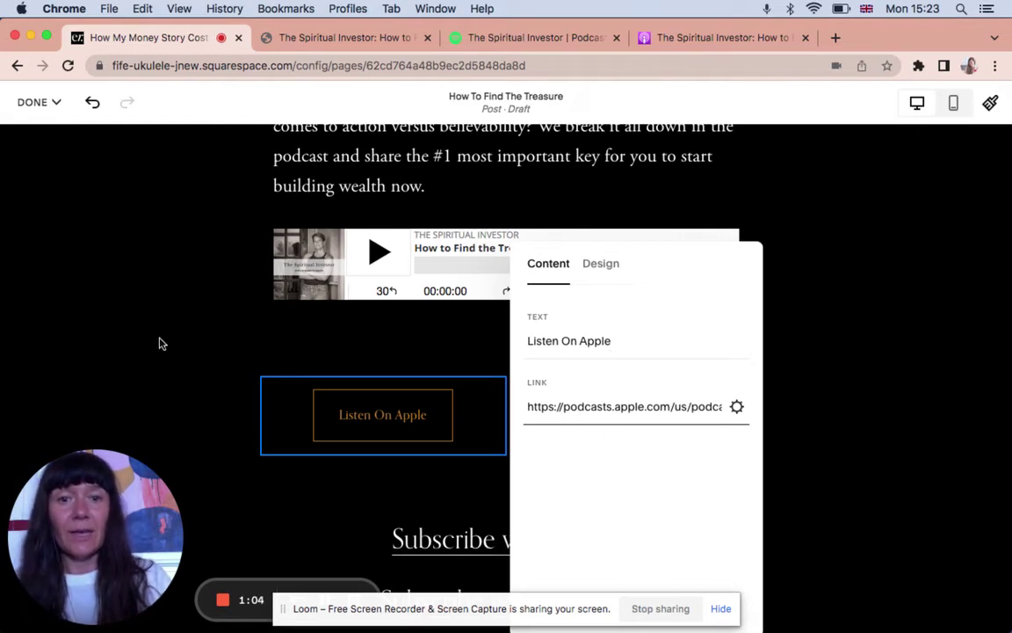
left_click(177, 351)
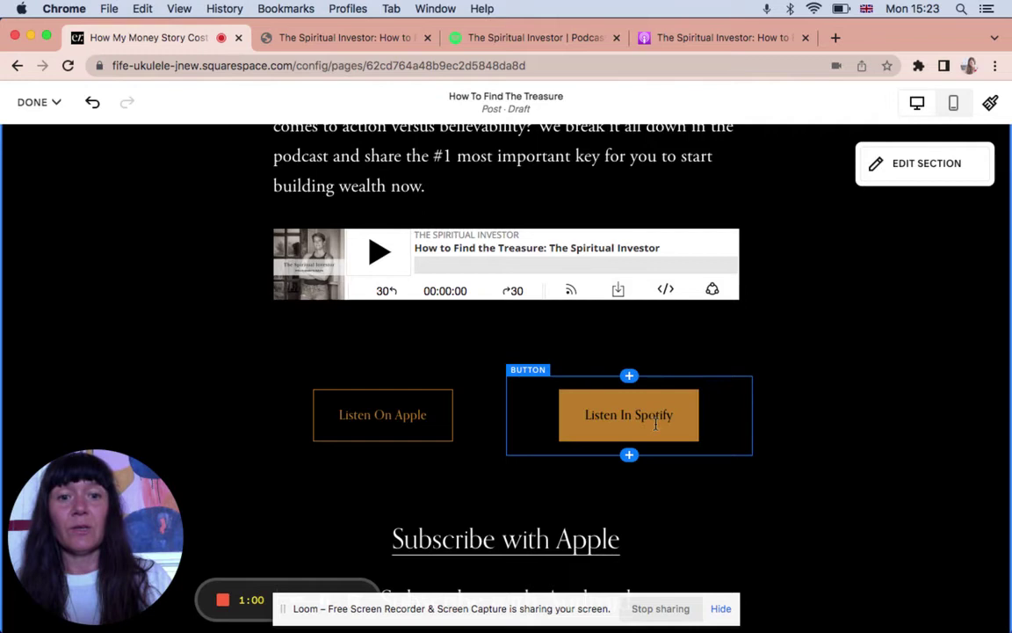
With the Listen In Spotify button open for editing, copy the episode's Spotify share link.
left_click(714, 417)
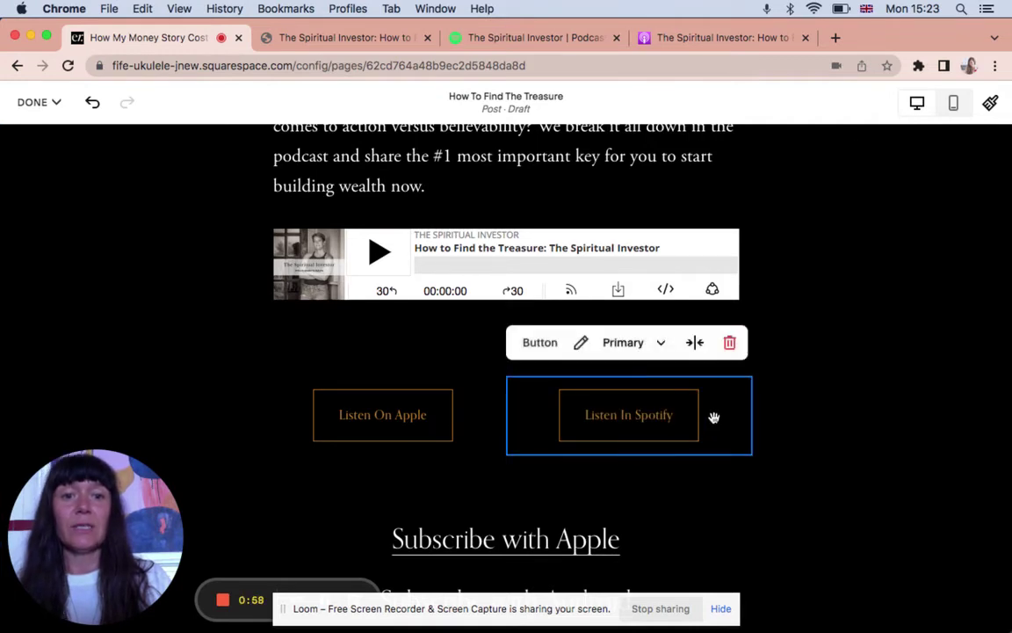
left_click(714, 418)
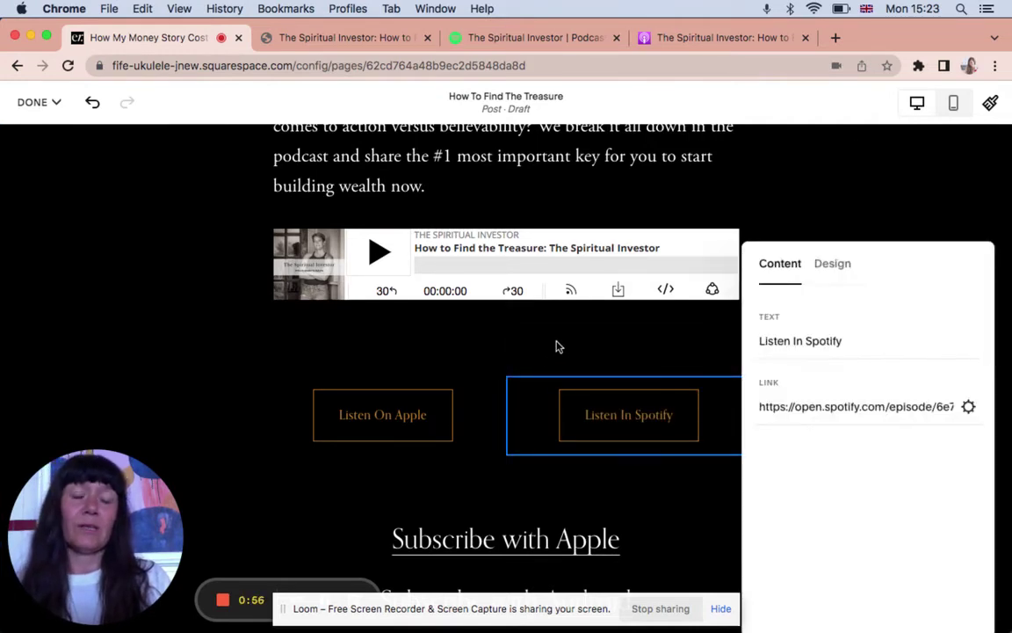
left_click(545, 38)
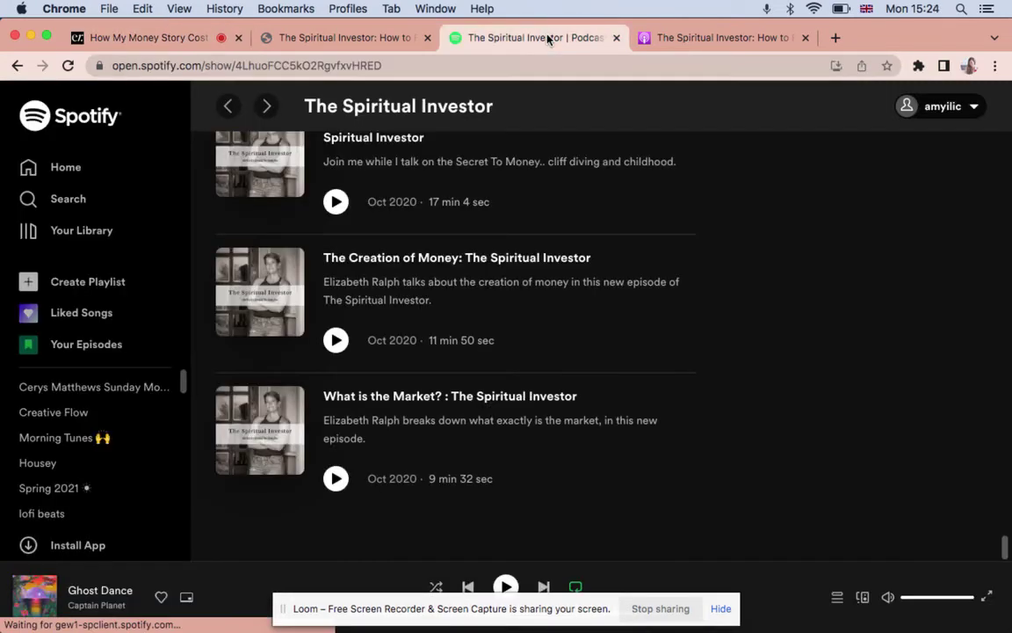
scroll(606, 307, "up", 1)
scroll(605, 307, "up", 3)
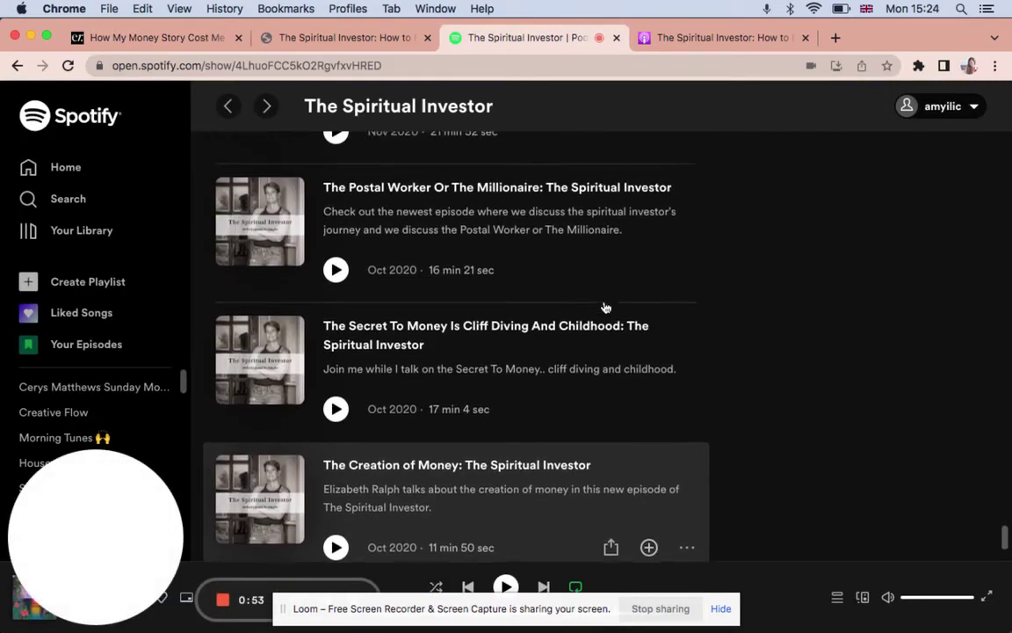
scroll(606, 307, "up", 1)
scroll(605, 307, "up", 1)
scroll(606, 307, "up", 1)
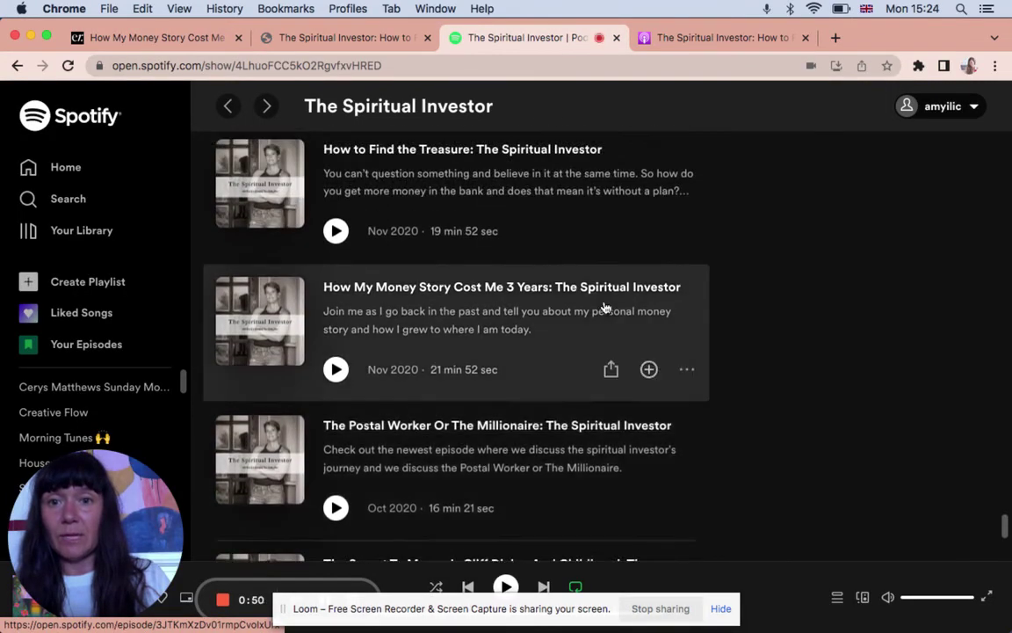
scroll(606, 307, "up", 1)
scroll(606, 307, "up", 1)
scroll(605, 306, "down", 1)
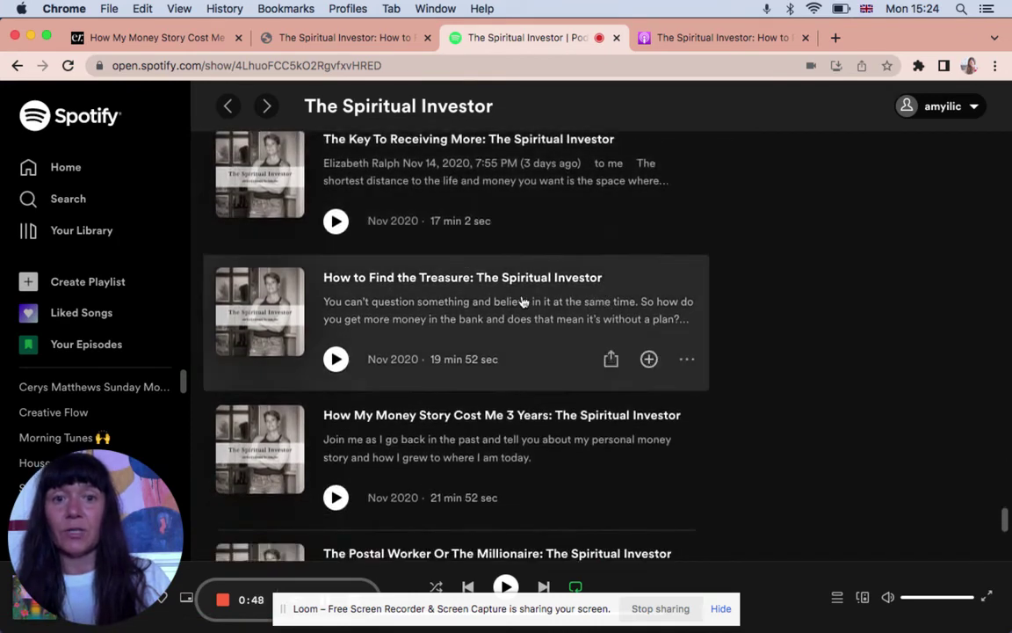
left_click(686, 361)
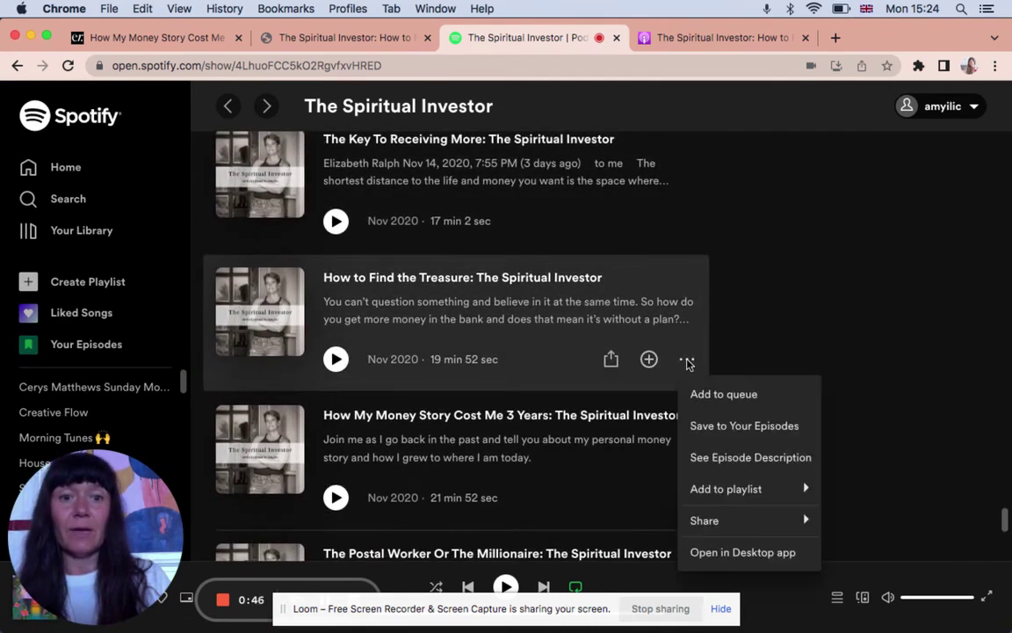
mouse_move(705, 520)
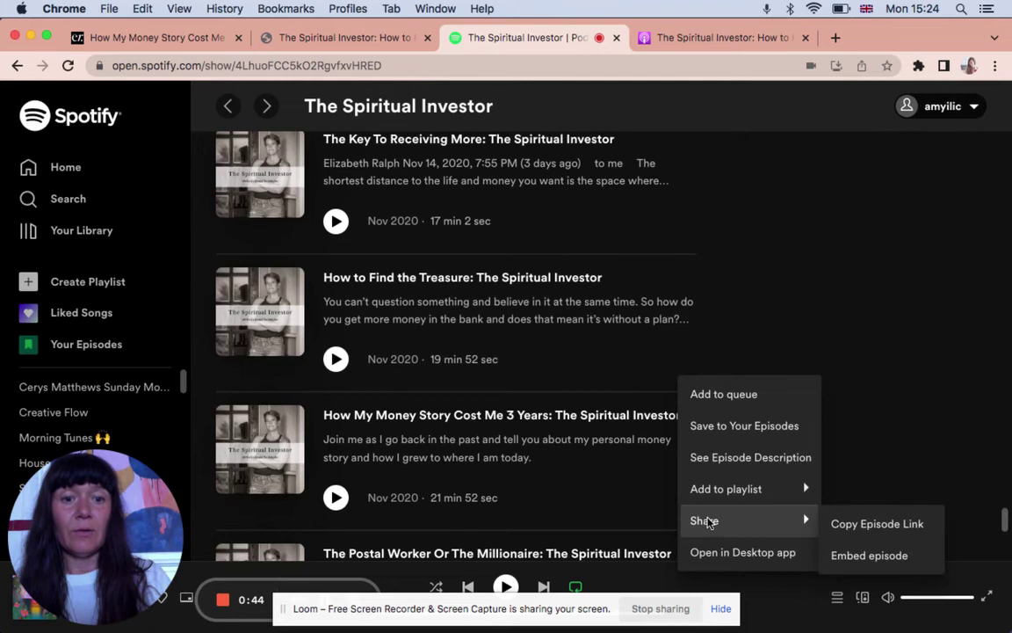
left_click(861, 525)
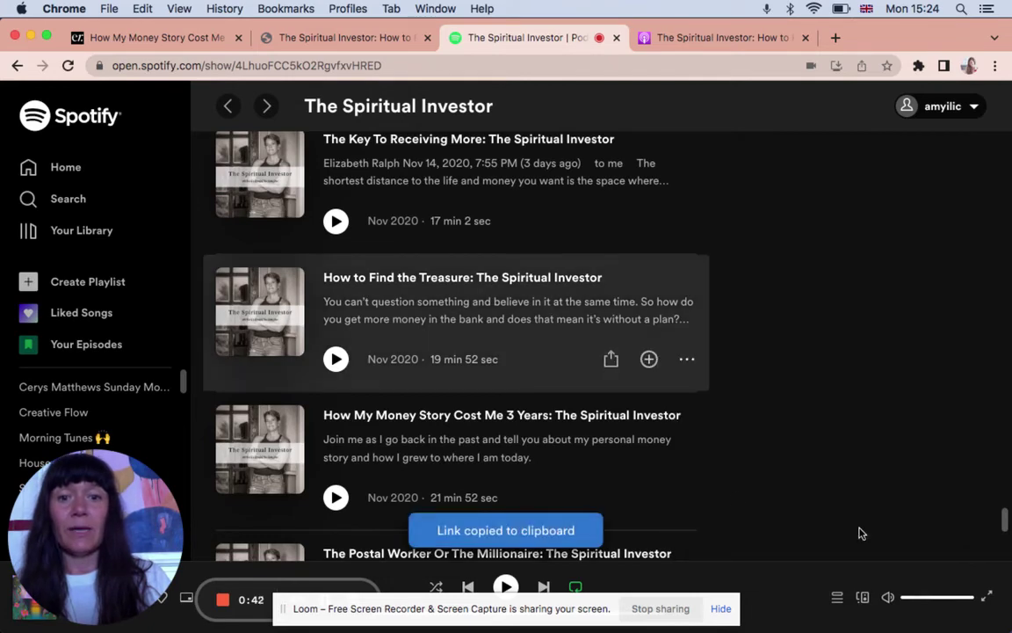
Replace the Listen In Spotify button's link with the copied Spotify episode URL in Squarespace.
left_click(157, 37)
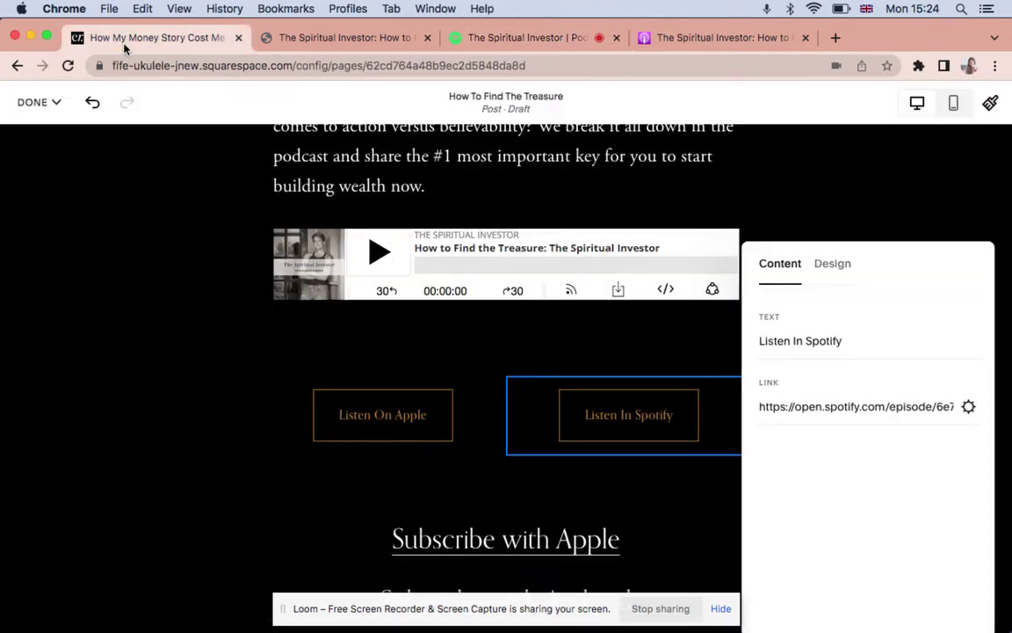
triple_click(842, 409)
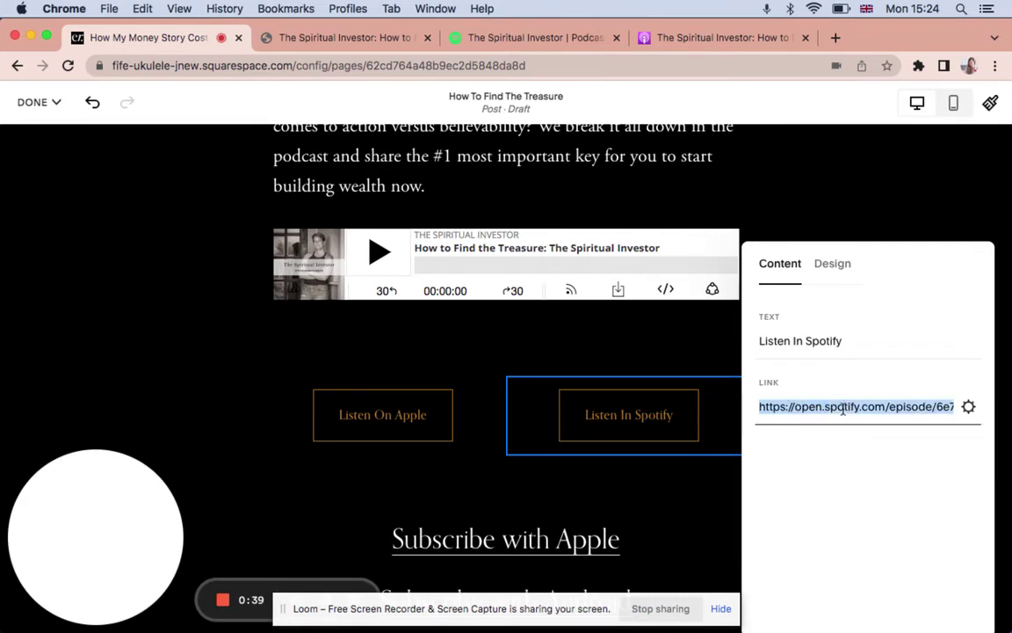
key("super+v")
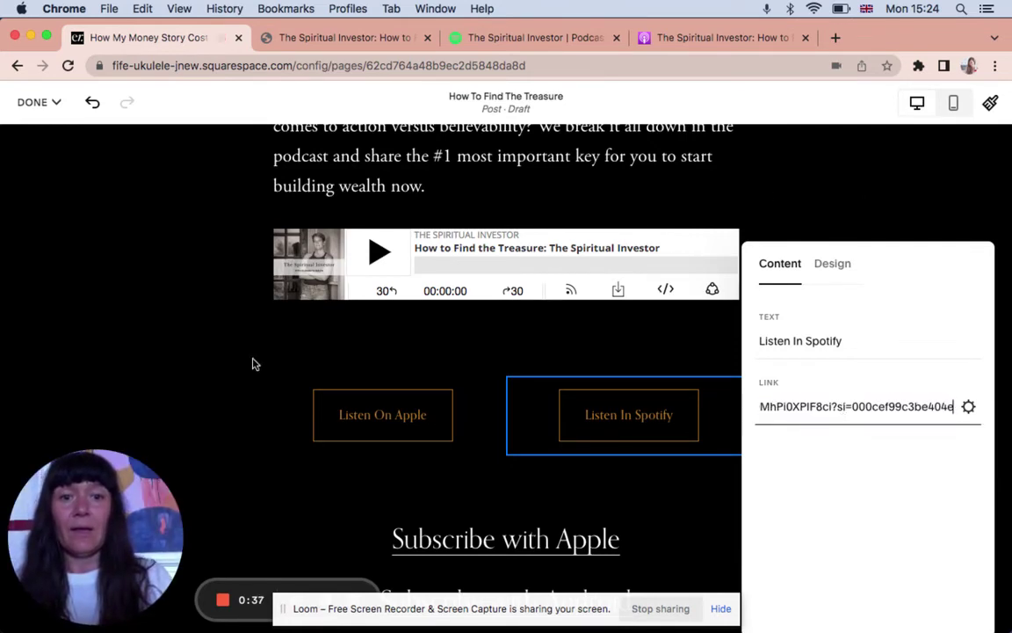
left_click(129, 361)
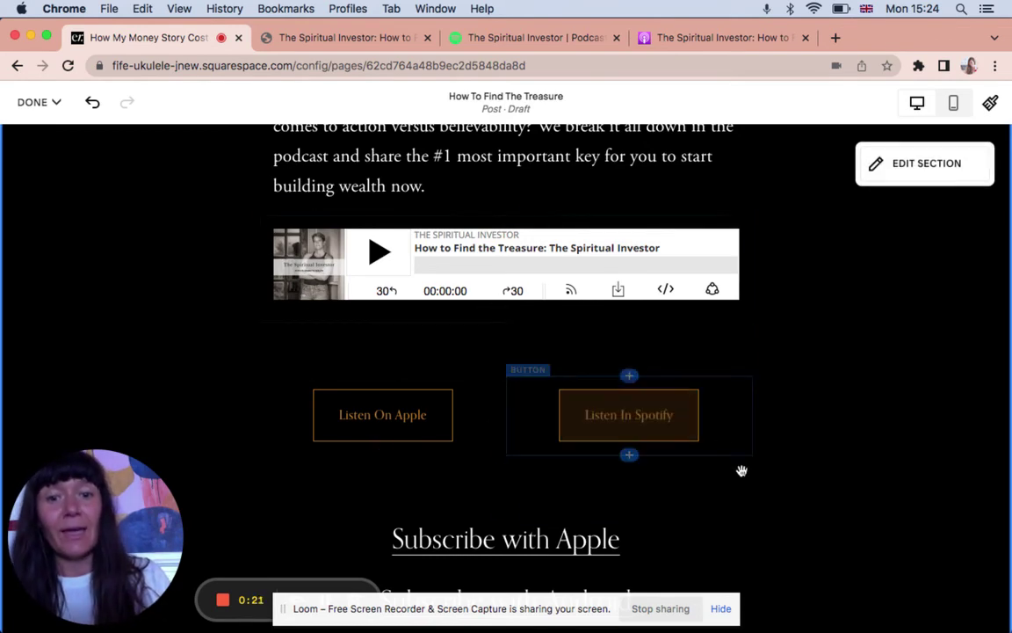
Scroll down through the draft post and back up to check its content.
scroll(742, 471, "down", 2)
scroll(742, 471, "down", 6)
scroll(741, 470, "down", 6)
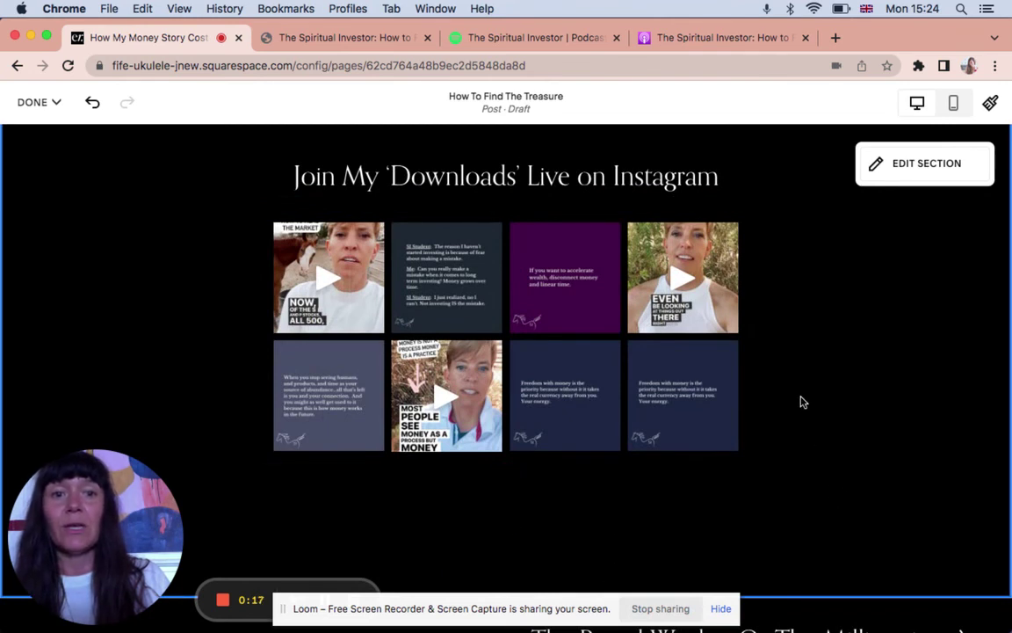
scroll(801, 400, "up", 4)
scroll(802, 391, "up", 4)
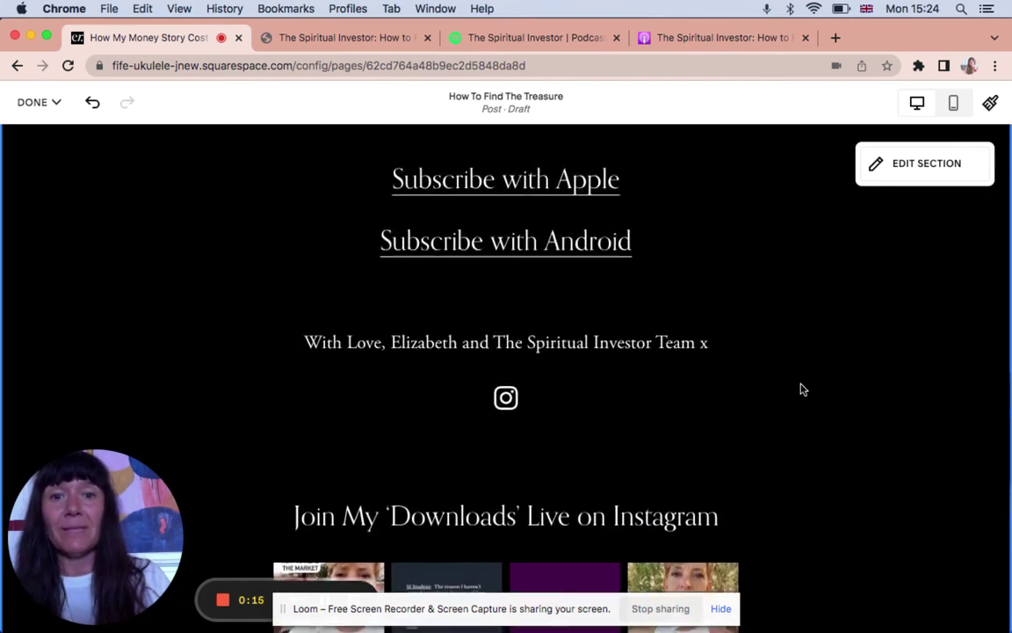
scroll(801, 389, "up", 3)
scroll(802, 388, "up", 3)
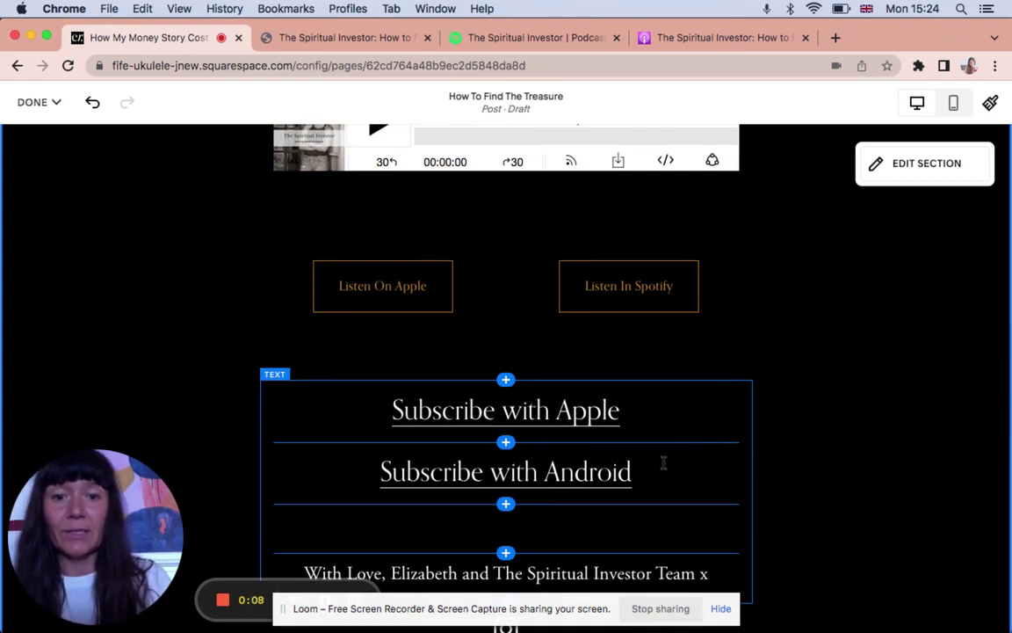
Recheck the post, return to the title, and show the DONE menu's Save and Publish options.
scroll(663, 463, "down", 1)
scroll(668, 466, "down", 4)
scroll(672, 468, "up", 5)
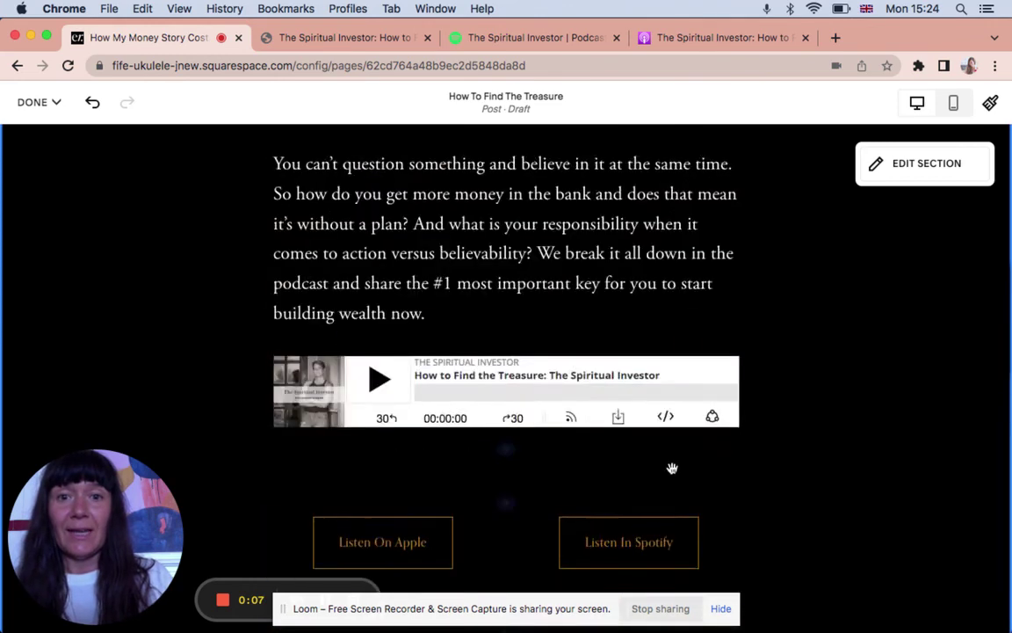
scroll(672, 469, "up", 4)
scroll(673, 468, "up", 3)
scroll(672, 468, "up", 3)
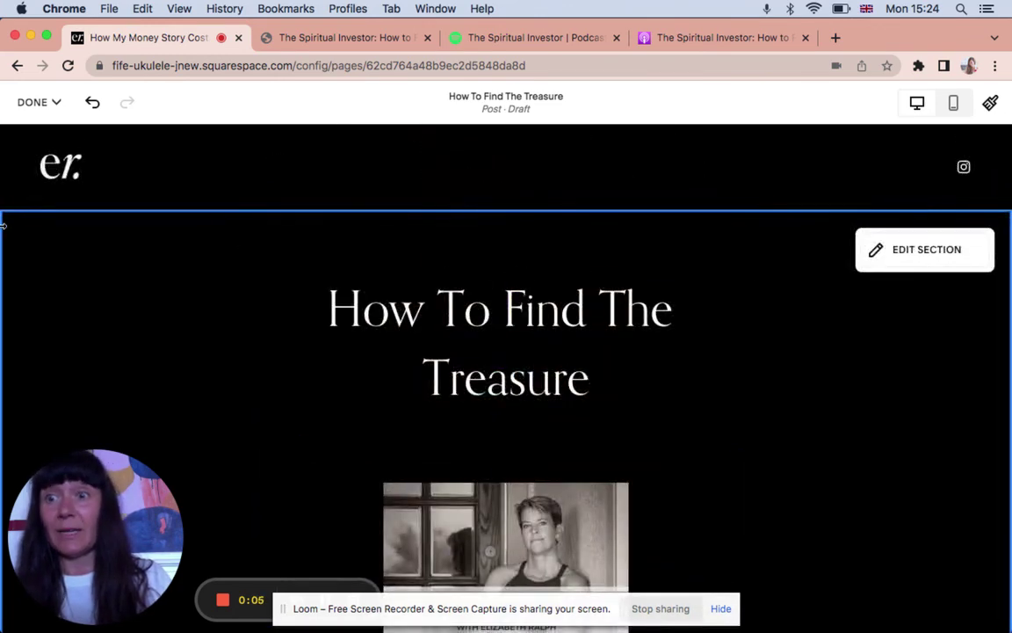
left_click(37, 102)
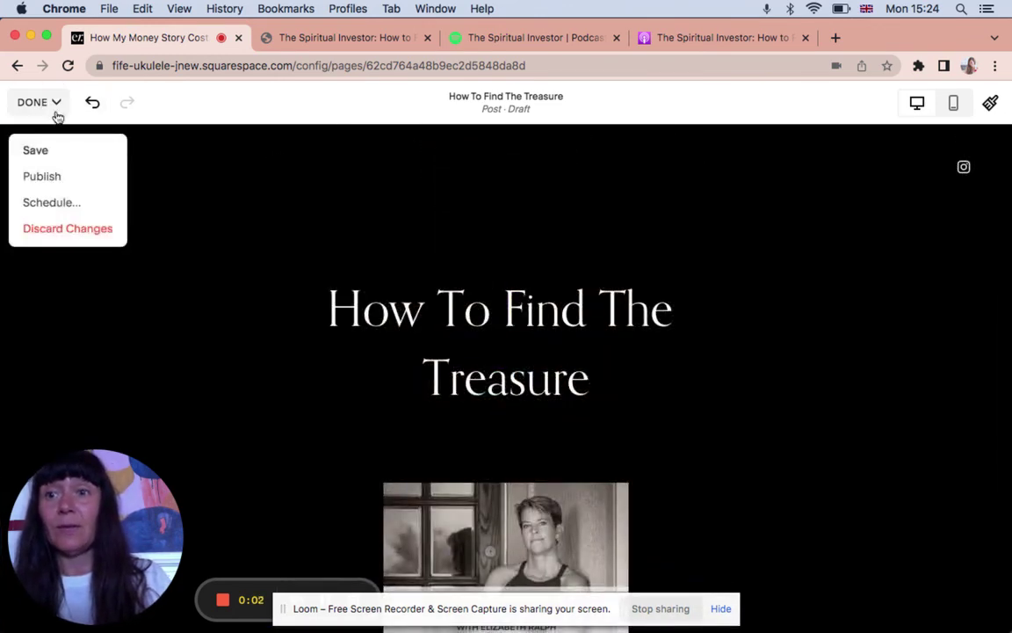